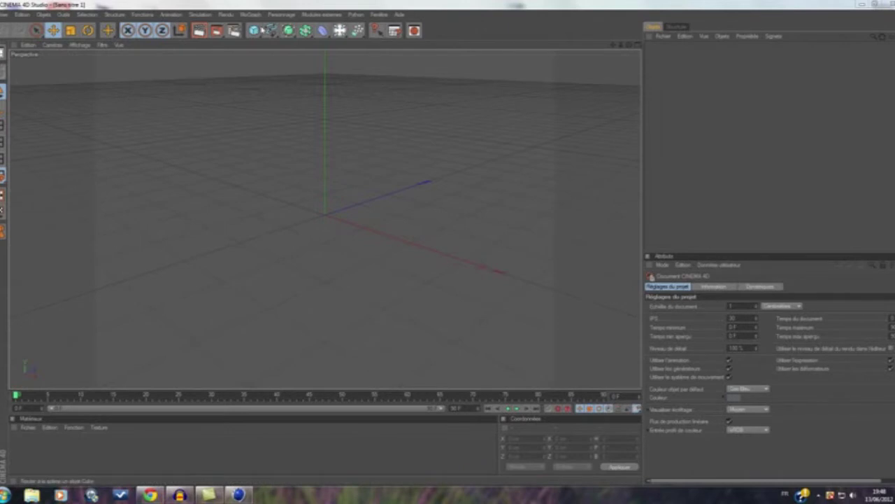
- Open the MoGraph menu in the empty scene to list its objects
click(251, 14)
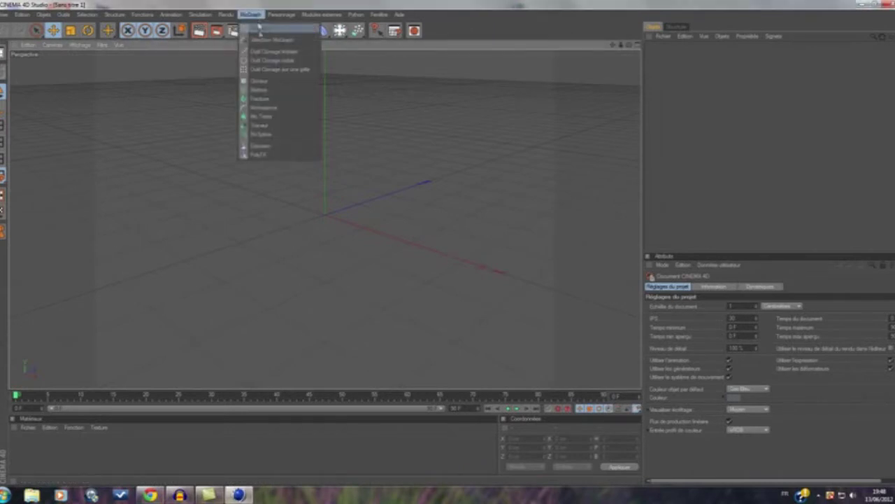
- Add a MoText object reading 'HaDocK' with an extrusion depth of 75, framed in view
click(260, 116)
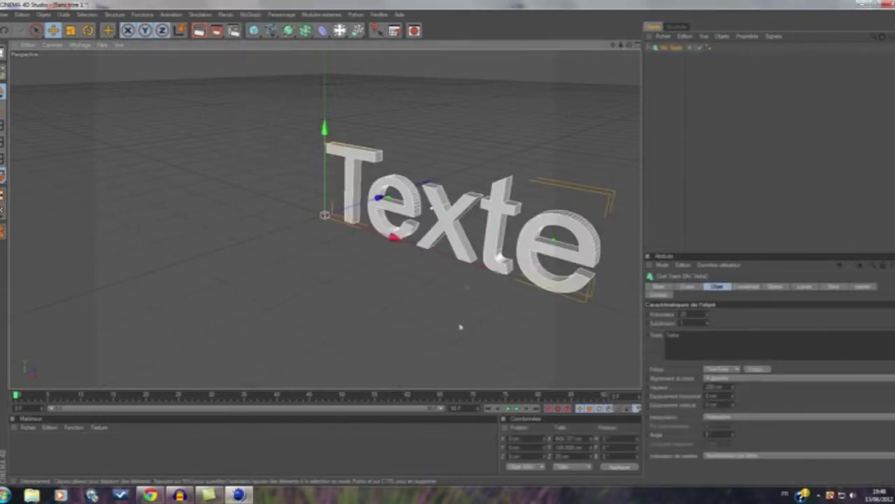
alt+drag(488, 159, 612, 322)
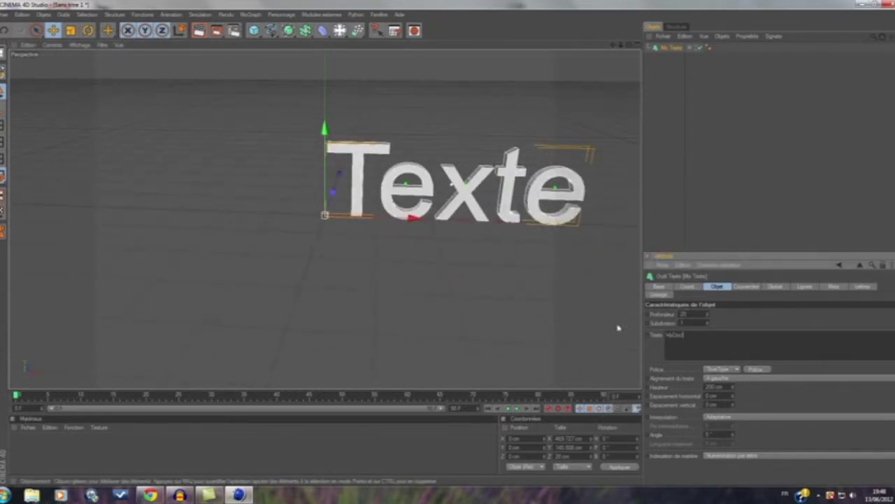
click(733, 322)
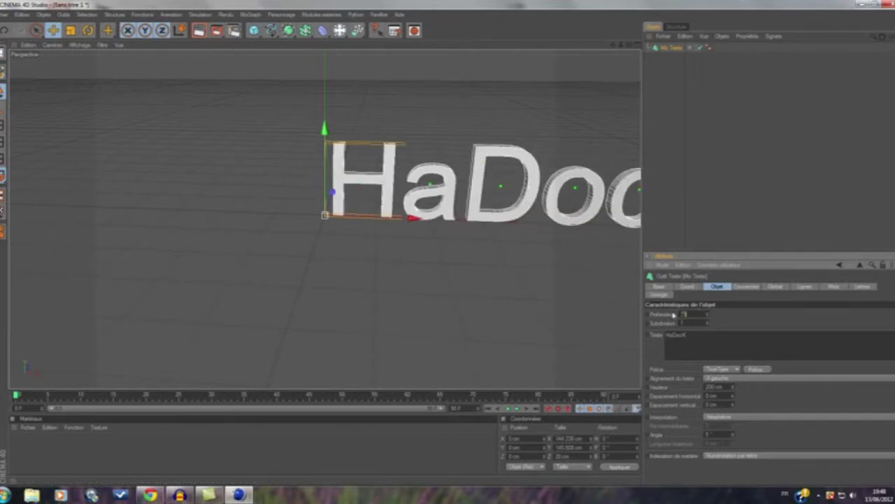
key(Return)
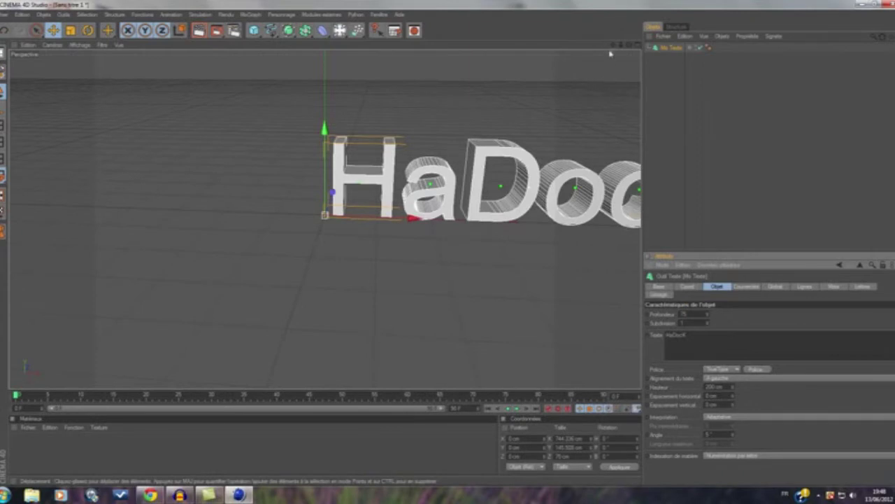
drag(612, 45, 419, 70)
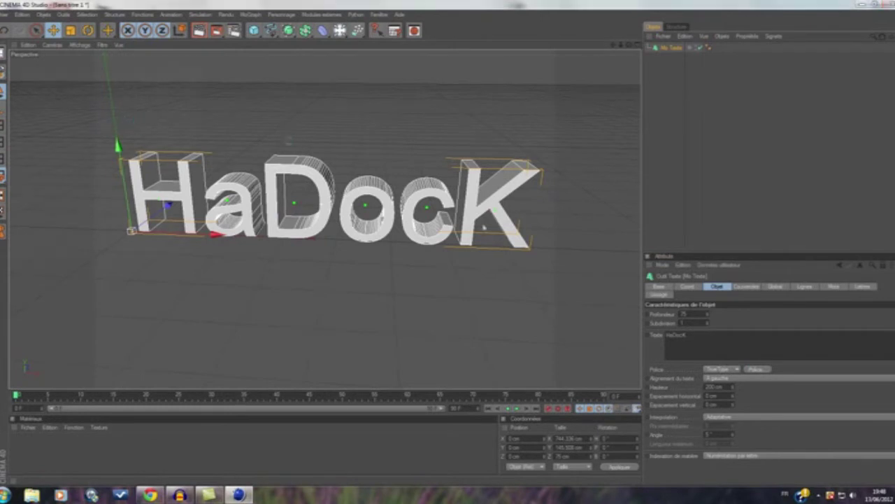
- Change the HaDocK text font to Kimberley in the Noir style
text(k)
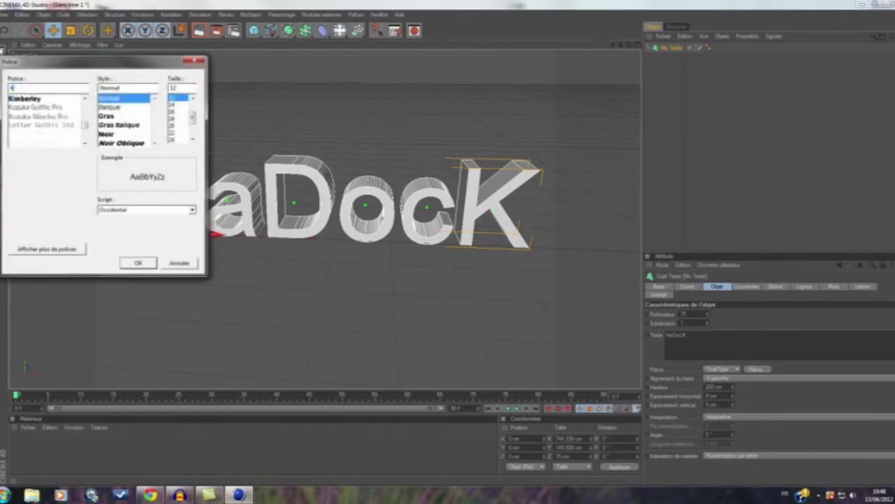
click(29, 98)
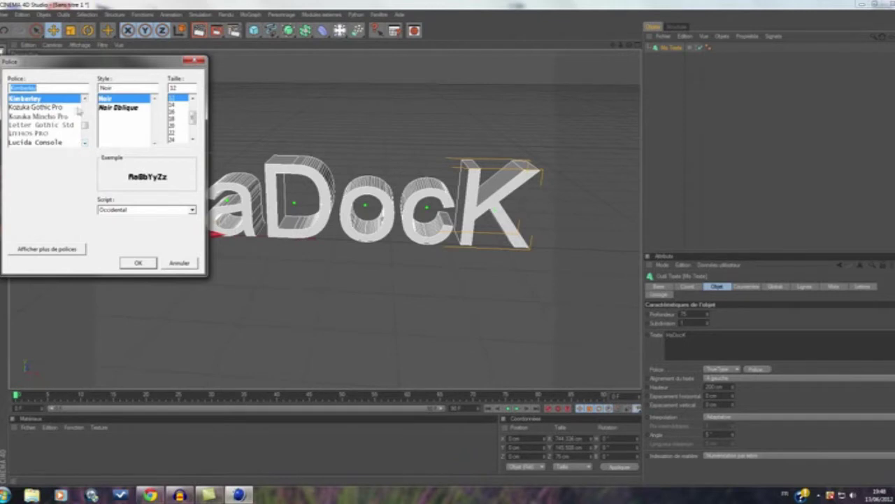
click(138, 263)
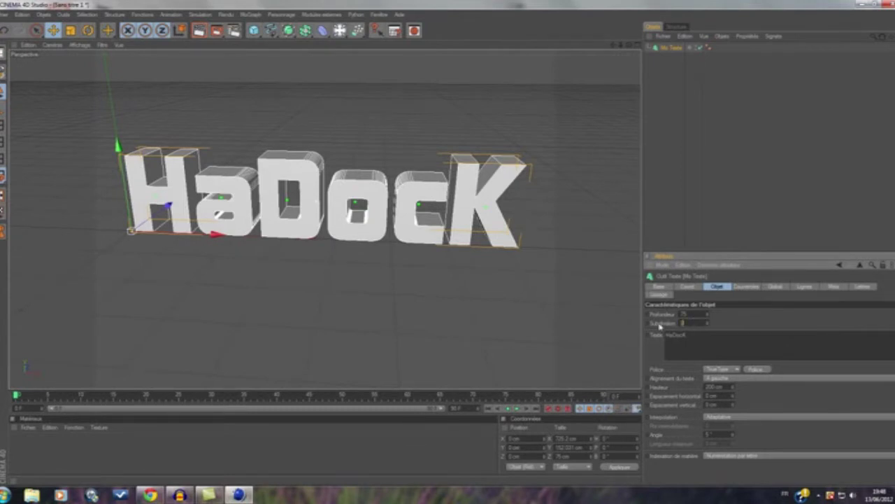
- Raise the text's subdivision value and set its interpolation to Subdivisé
key(Return)
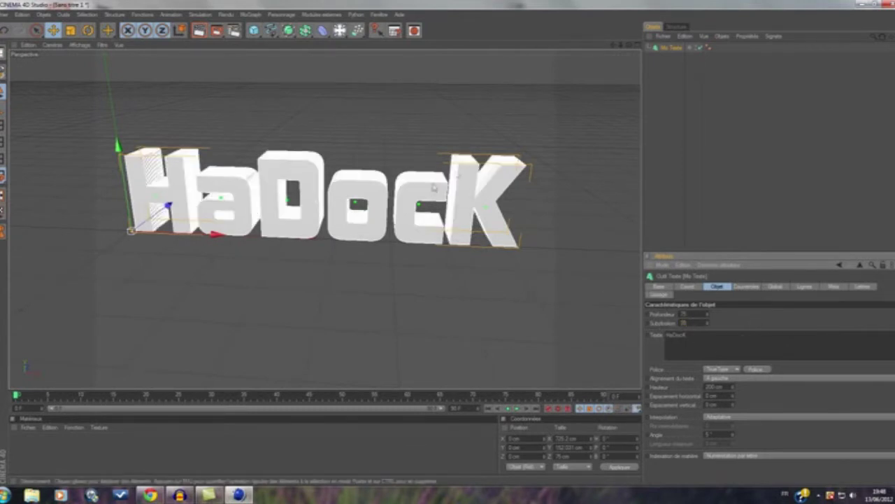
scroll(476, 183, up, 2)
scroll(470, 184, up, 3)
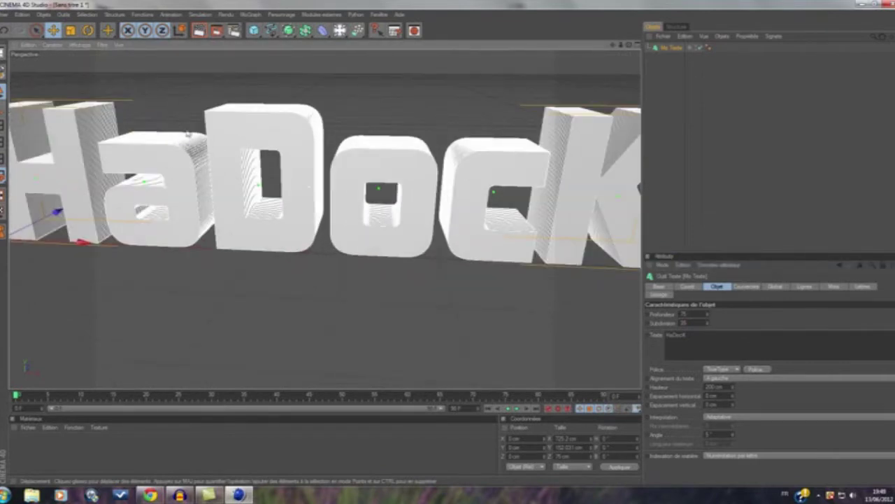
scroll(220, 158, down, 2)
scroll(230, 163, down, 2)
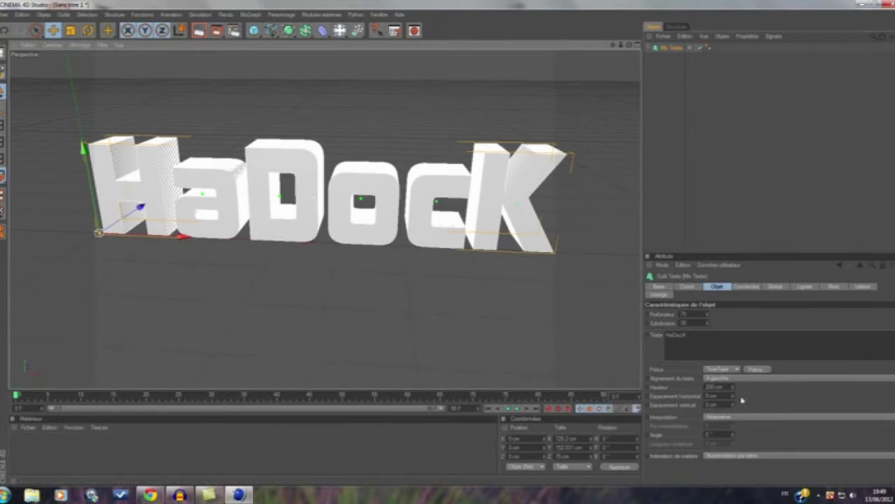
click(732, 422)
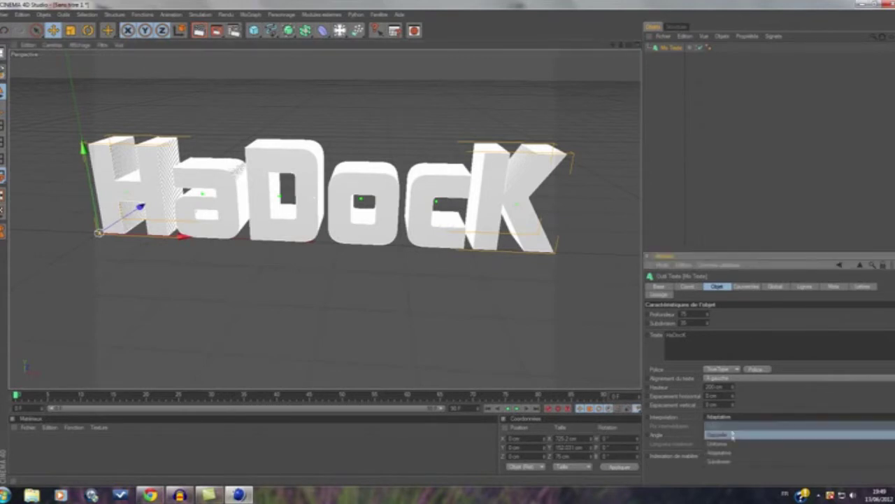
click(720, 458)
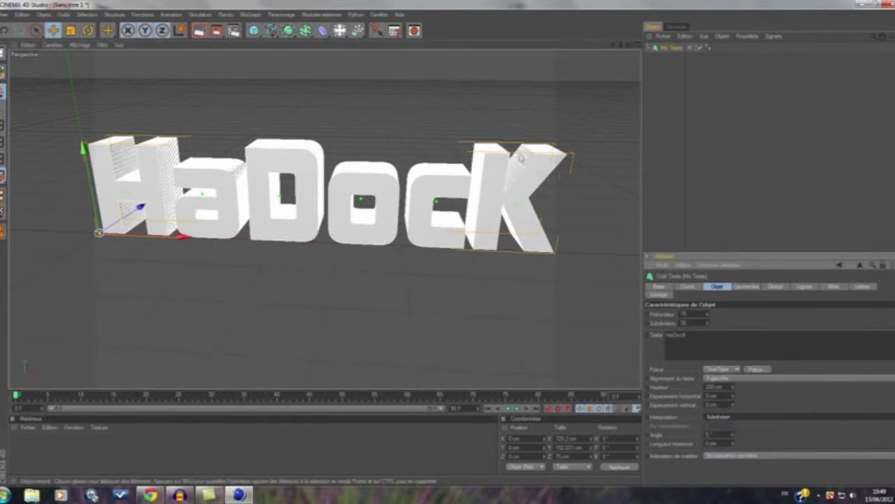
click(746, 286)
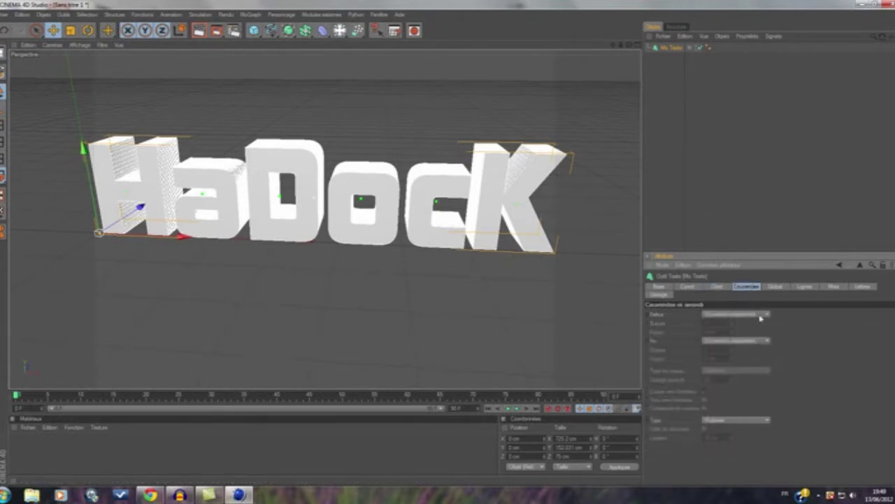
- Give both start and end caps a bevel, setting their step counts and radii
click(761, 317)
click(735, 346)
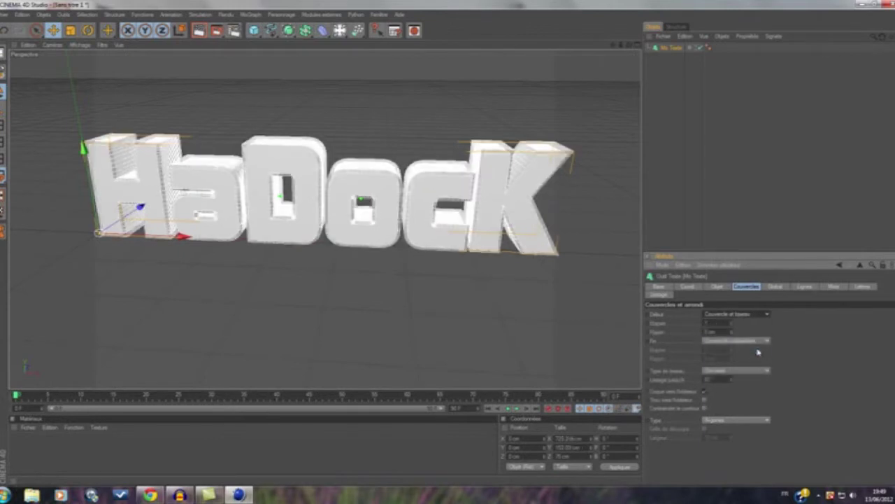
click(755, 342)
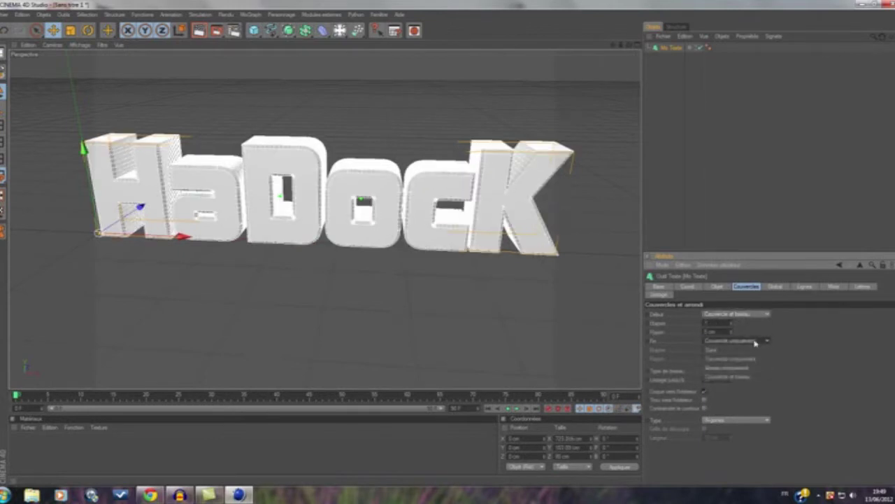
click(747, 376)
click(710, 322)
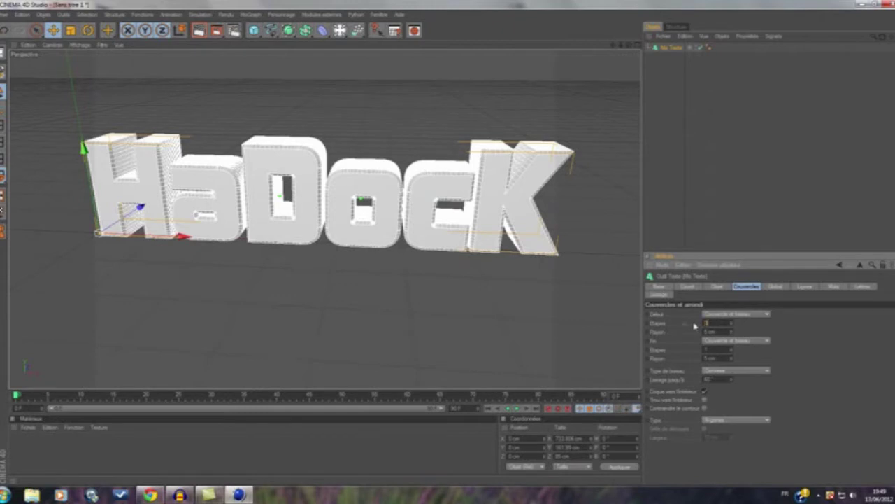
click(720, 331)
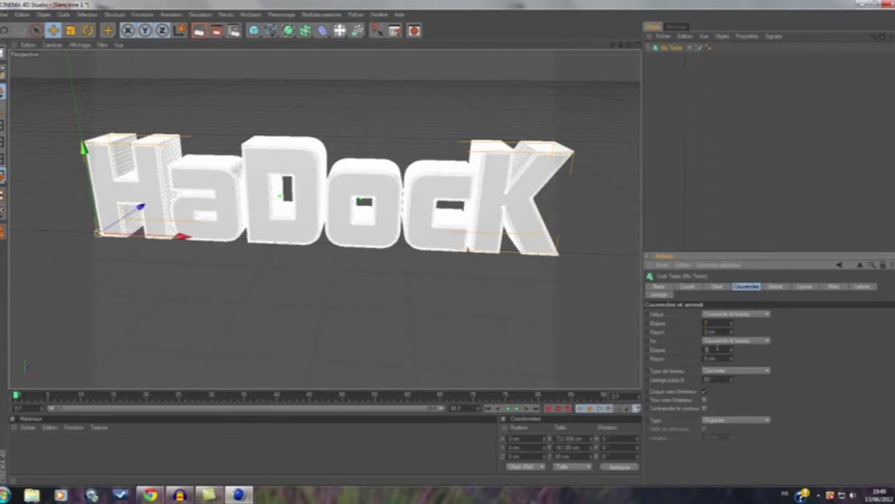
click(715, 349)
key(Tab)
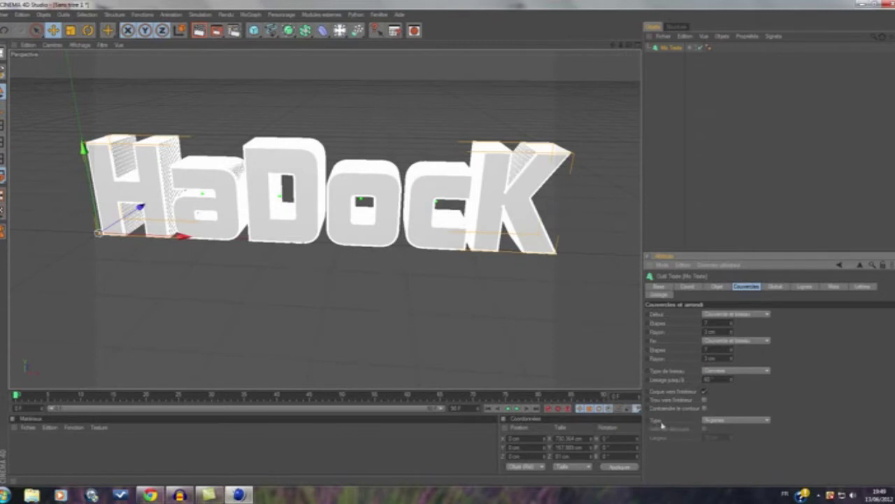
- Make the caps quadrangles on a regular grid with 1 cm width
click(762, 423)
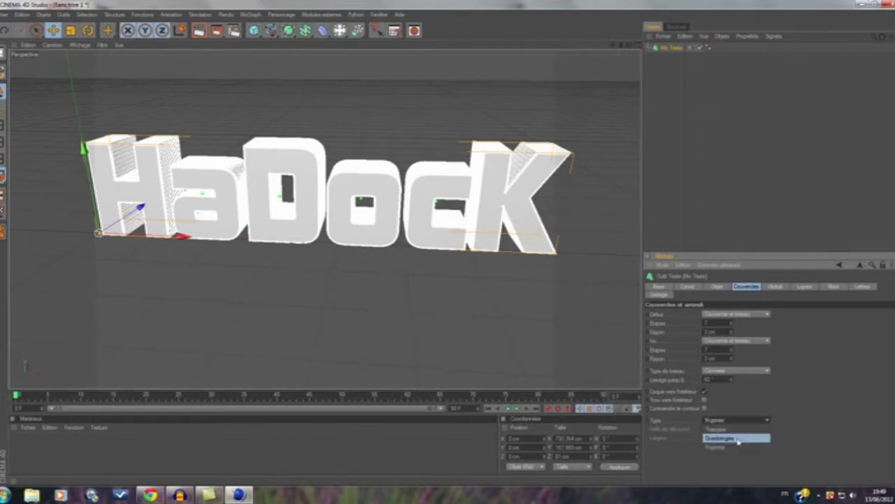
click(738, 438)
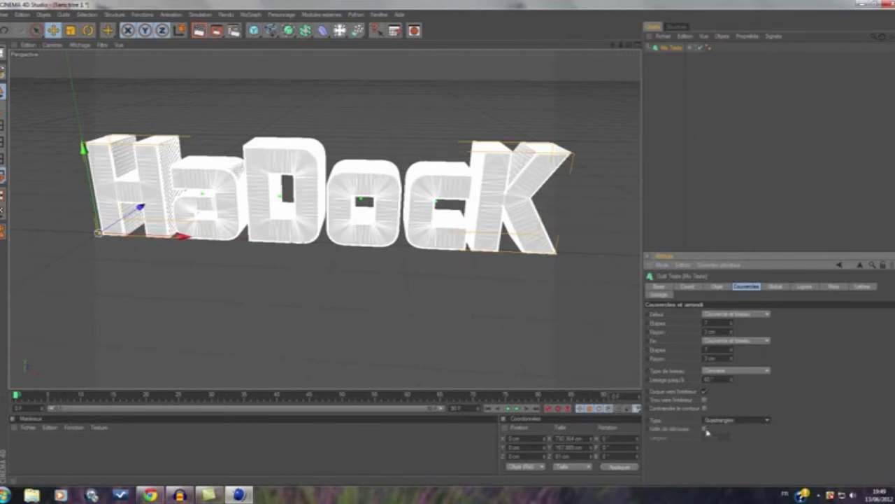
click(704, 429)
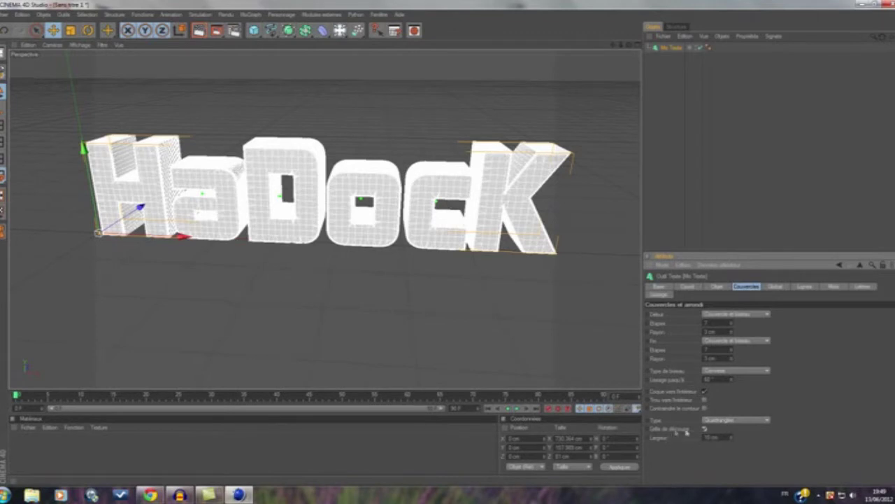
click(710, 437)
text(1)
key(Return)
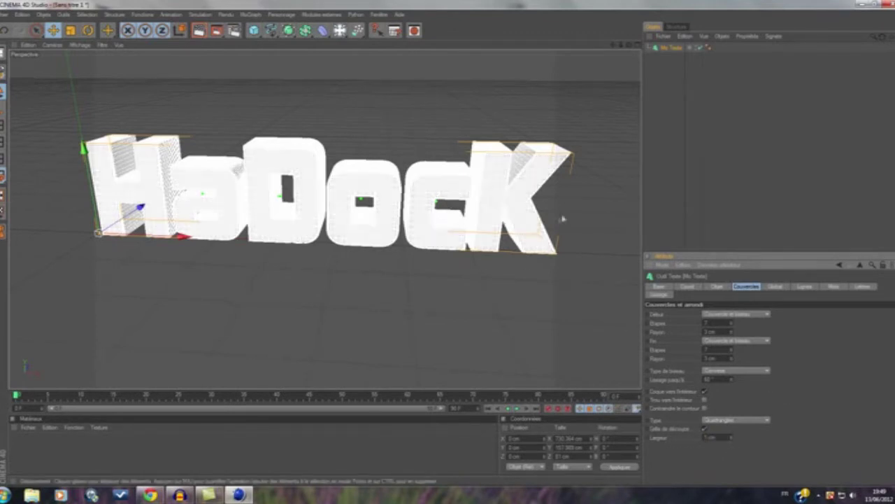
- Zoom out and orbit the view to see the whole word front-on
scroll(490, 201, up, 3)
scroll(488, 200, up, 3)
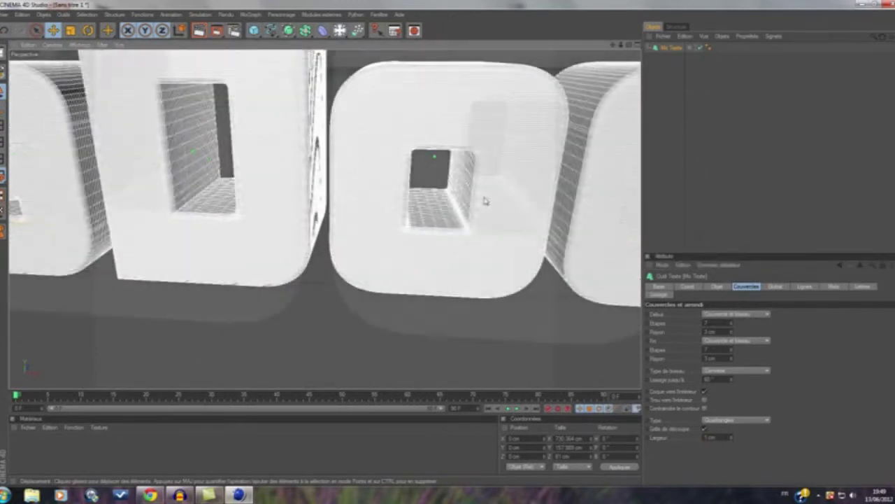
scroll(479, 200, up, 3)
scroll(421, 159, down, 3)
scroll(427, 152, down, 3)
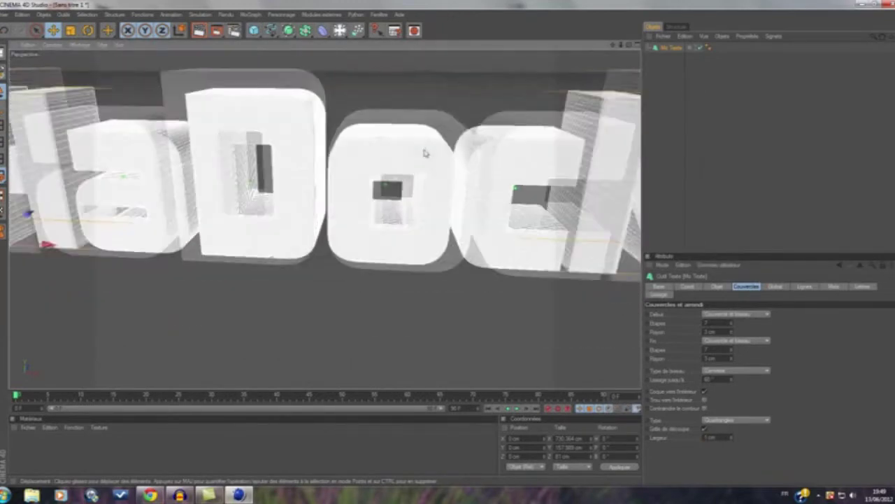
scroll(433, 147, down, 3)
scroll(438, 143, down, 1)
alt+drag(418, 85, 479, 113)
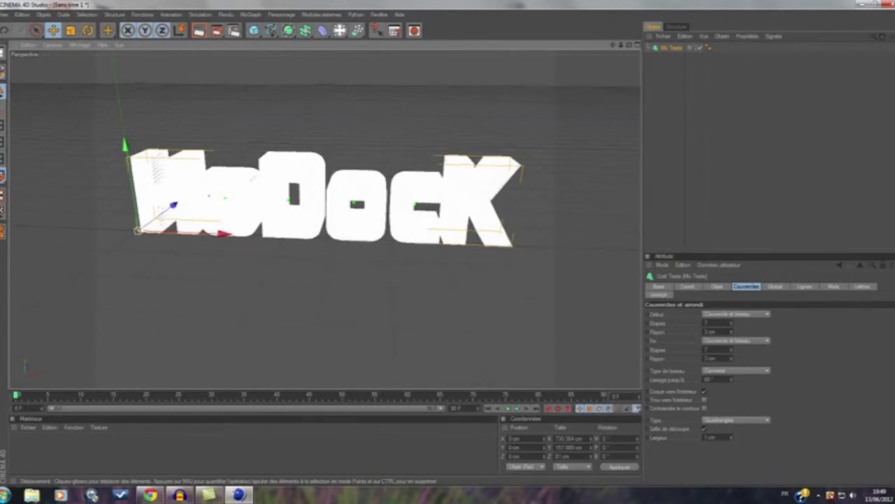
right_click(671, 48)
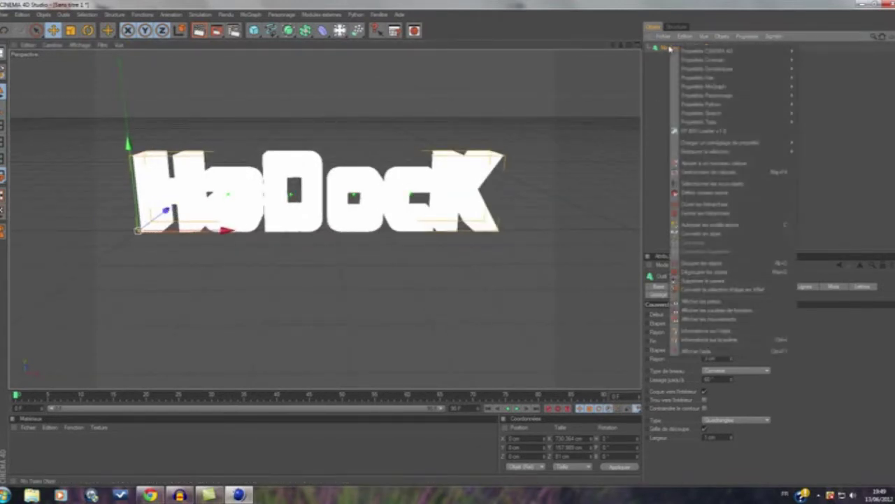
- Make the text editable, then select its child parts and make them editable too
click(711, 224)
right_click(674, 49)
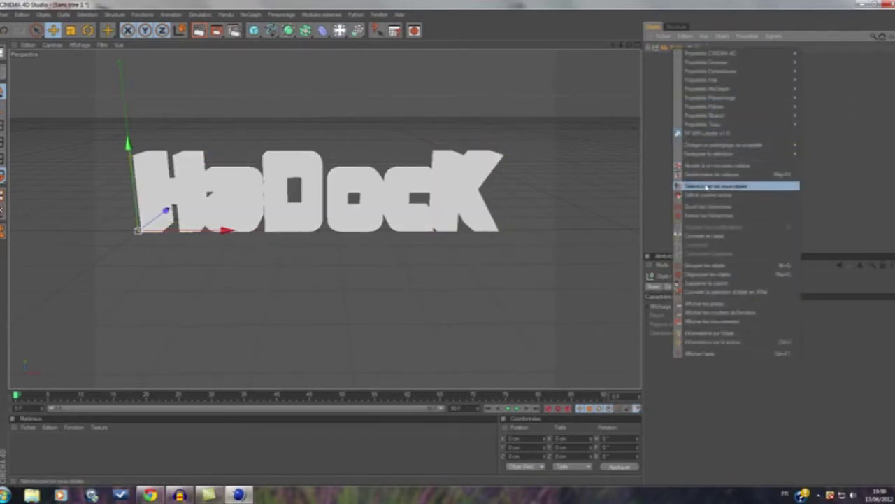
click(714, 185)
right_click(673, 47)
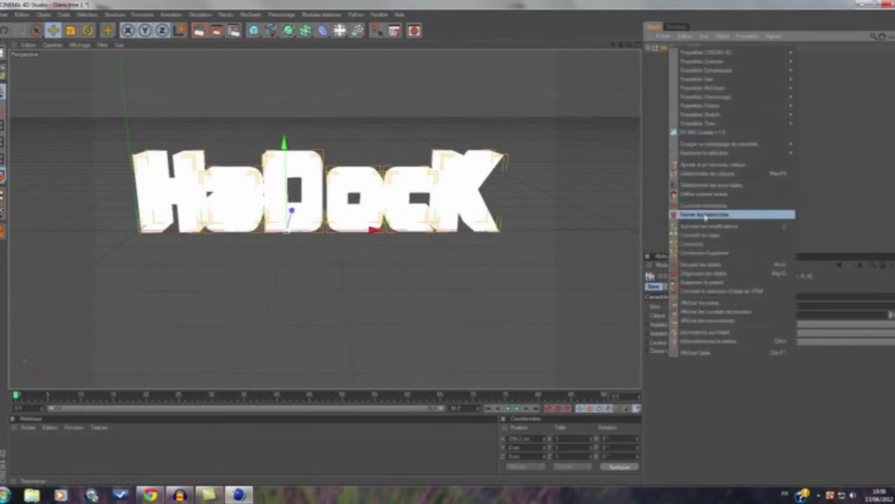
click(705, 226)
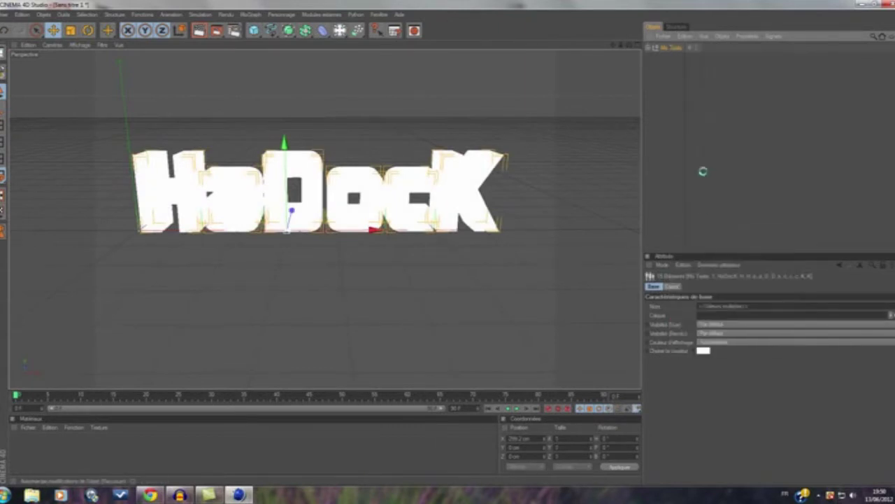
- Select all letter parts and connect them into one polygon object, Mo Texte 1
right_click(670, 50)
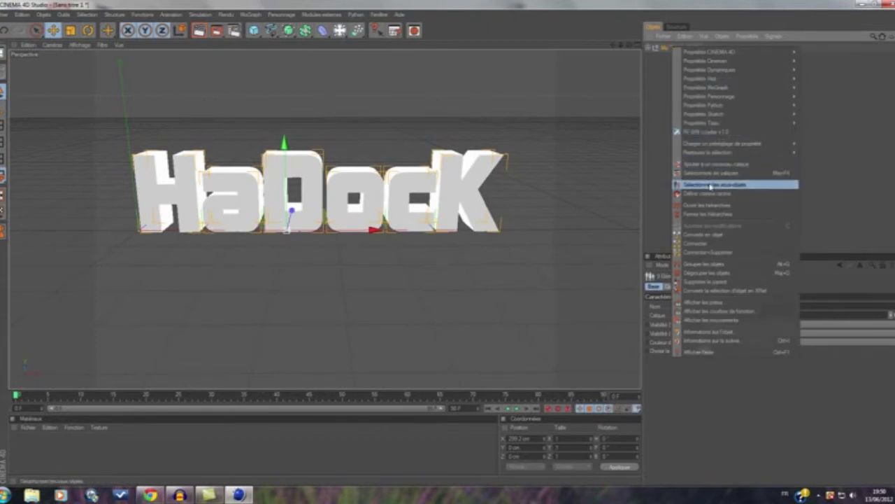
click(710, 185)
right_click(671, 49)
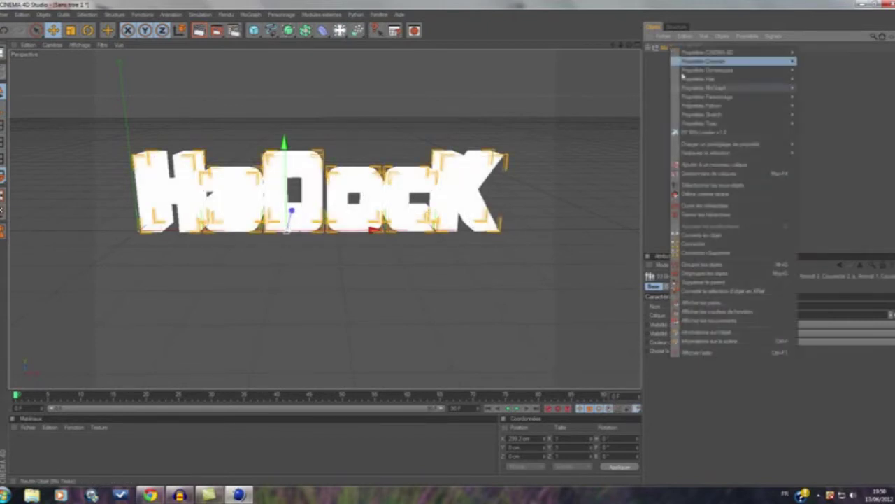
click(714, 252)
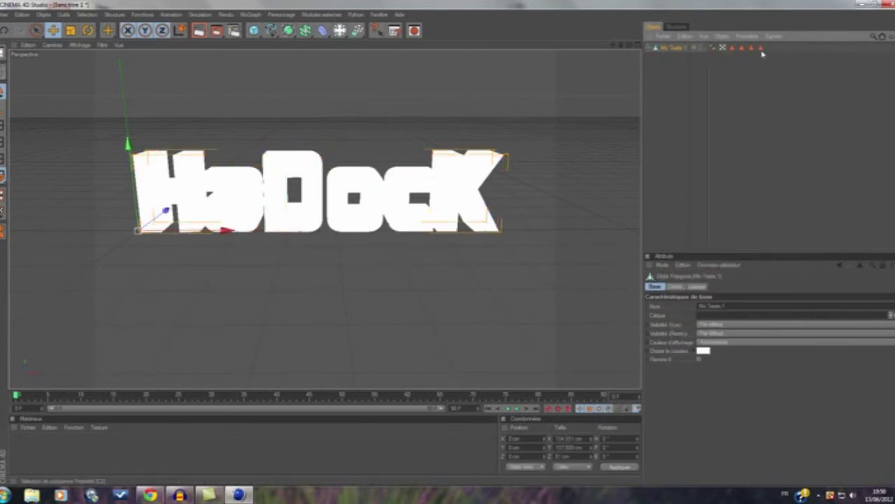
alt+drag(286, 133, 254, 105)
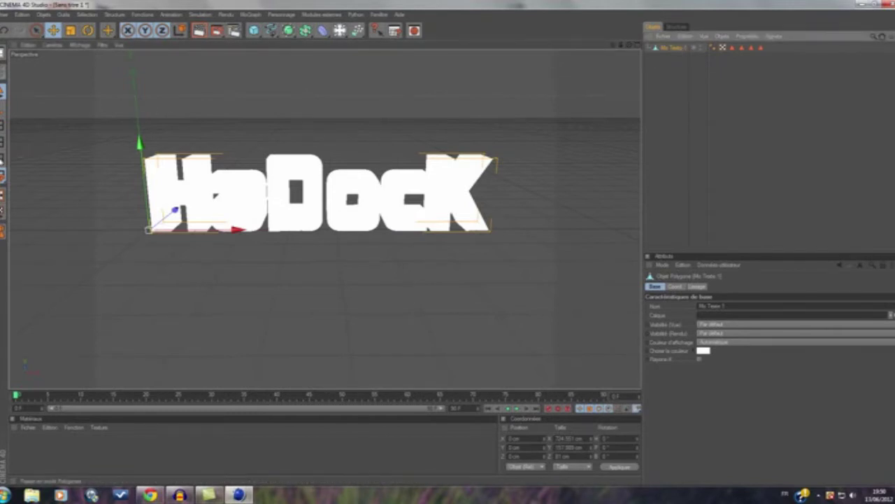
- Switch to polygon mode with Live Selection, move close, and brush the H's right stem
click(3, 159)
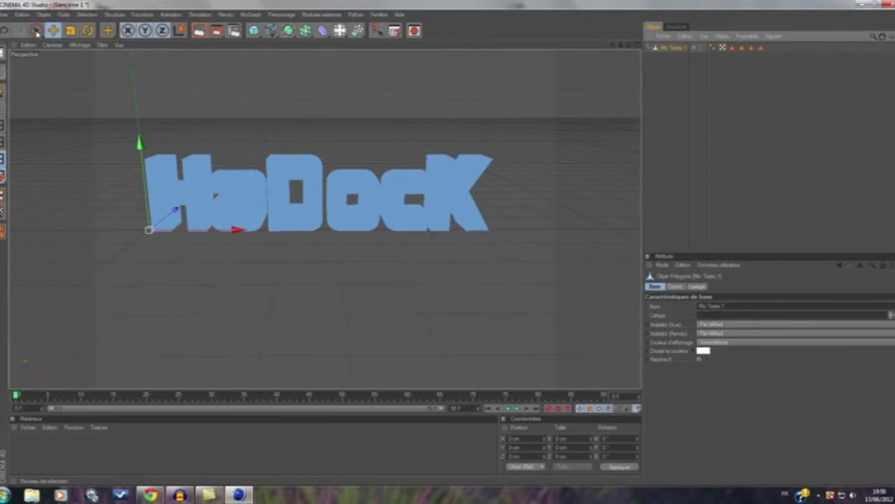
click(37, 30)
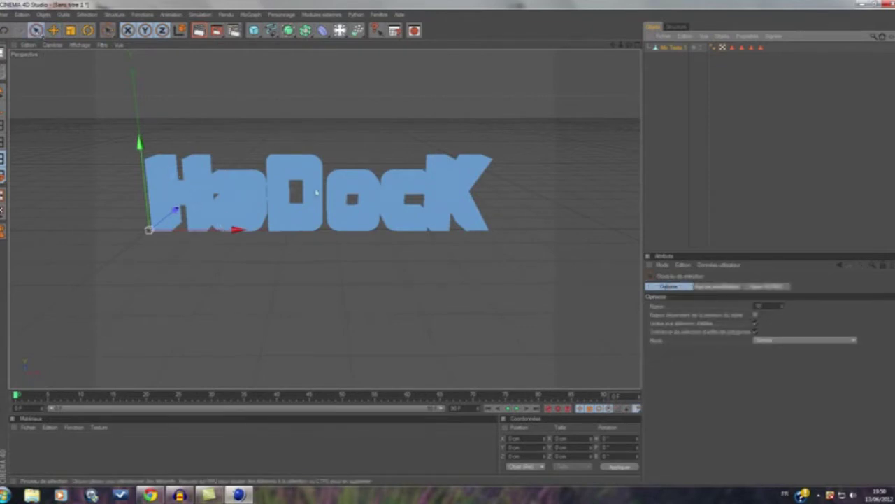
mouse_move(617, 46)
mouse_down()
mouse_move(401, 128)
mouse_move(433, 133)
mouse_move(385, 140)
mouse_up()
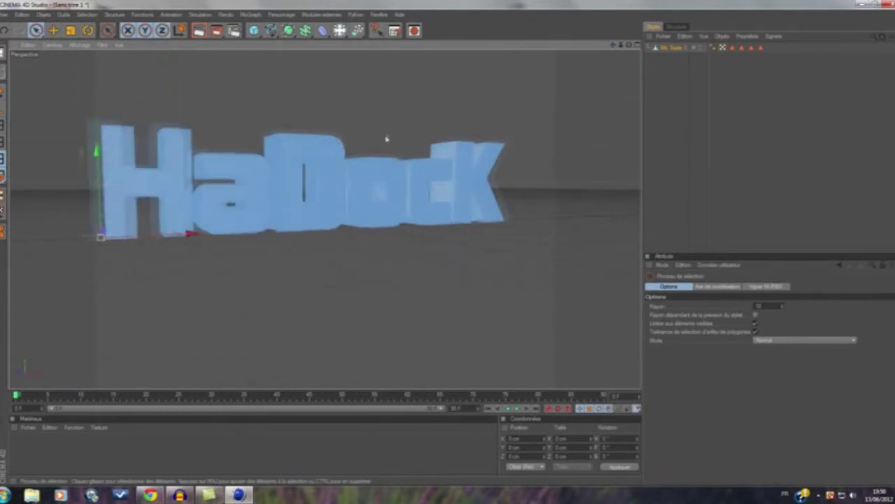
drag(607, 46, 133, 256)
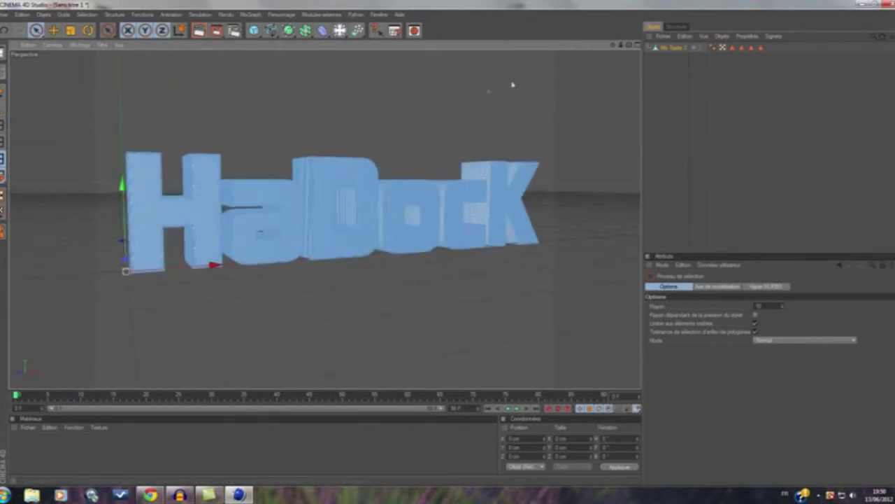
drag(144, 257, 159, 235)
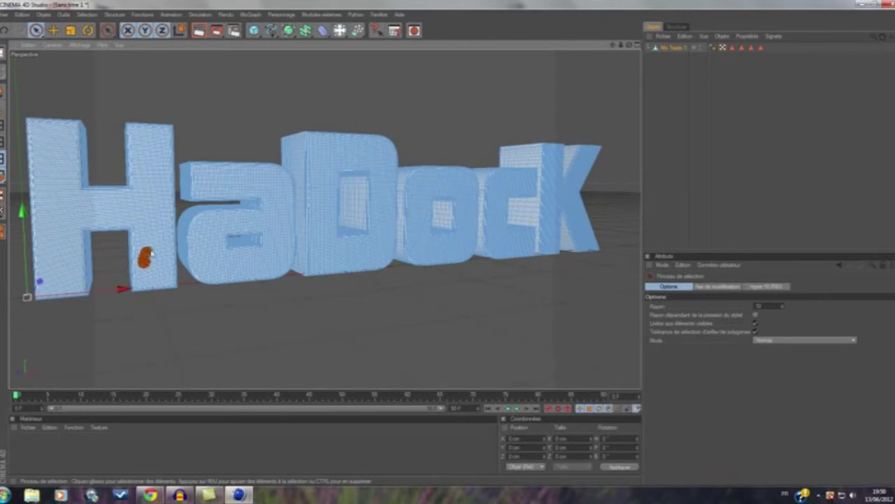
- Brush polygon patches along the H's bottom edge, stem, crossbar and upper left
drag(143, 281, 174, 280)
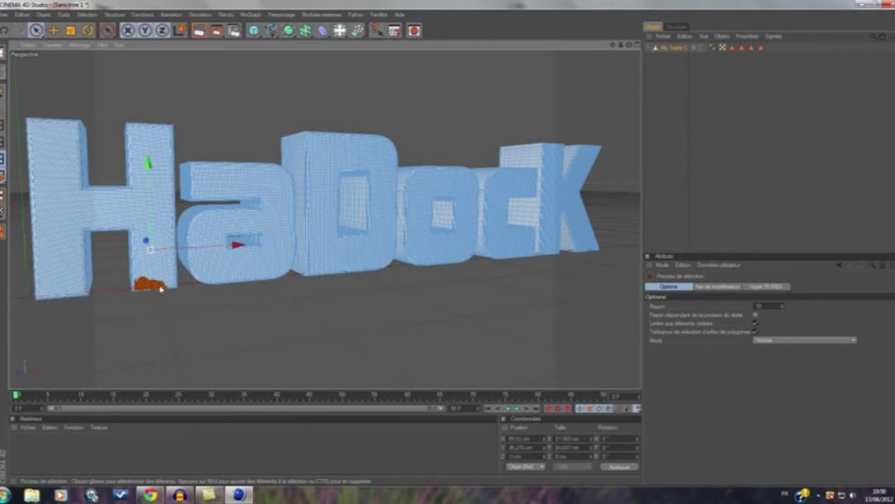
shift+drag(144, 261, 153, 220)
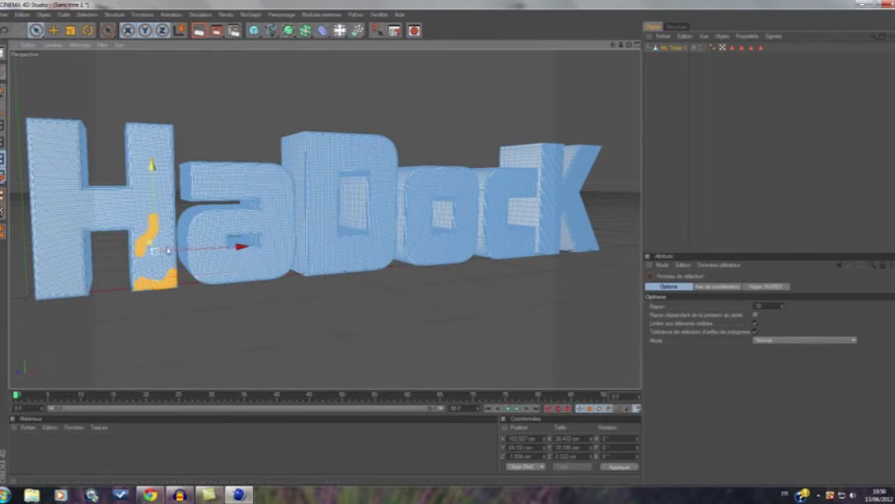
shift+drag(171, 242, 155, 251)
mouse_move(141, 209)
shift+mouse_down()
mouse_move(97, 223)
mouse_move(77, 201)
mouse_move(44, 243)
mouse_move(37, 216)
shift+mouse_up()
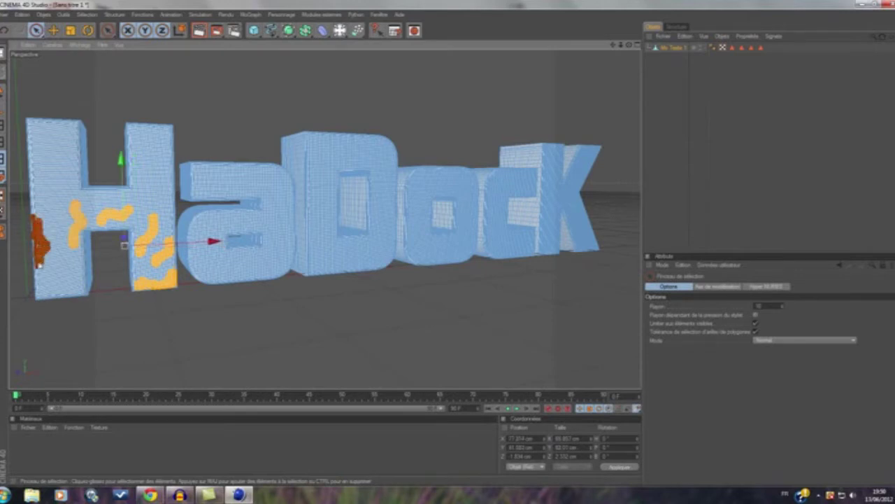
mouse_move(52, 263)
shift+mouse_down()
mouse_move(74, 287)
mouse_move(61, 295)
shift+mouse_up()
shift+drag(42, 176, 54, 214)
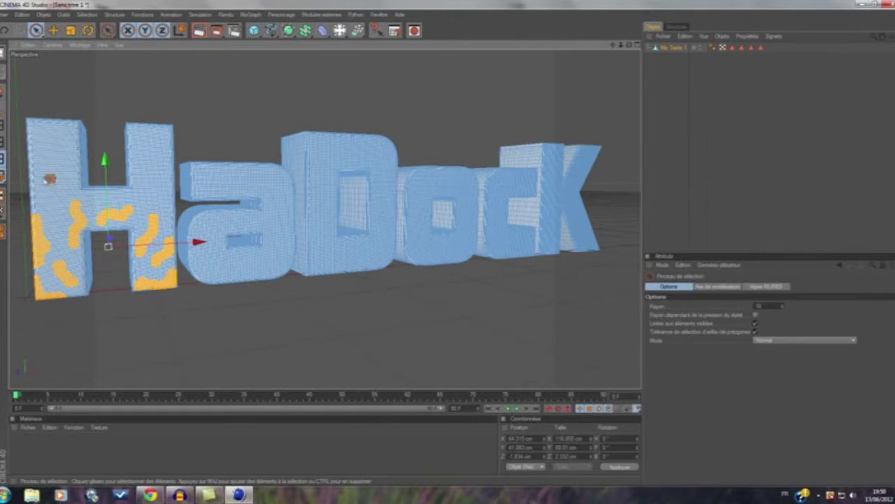
mouse_move(68, 176)
shift+mouse_down()
mouse_move(70, 140)
mouse_move(32, 132)
mouse_move(77, 130)
shift+mouse_up()
- Add more patches on both H stems, then start patching the letter a
shift+drag(91, 183, 92, 207)
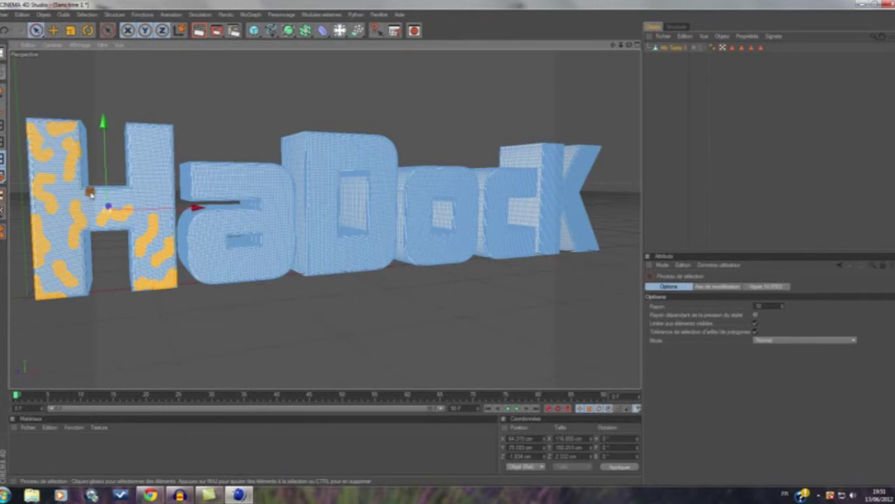
mouse_move(123, 184)
mouse_down()
mouse_move(151, 194)
mouse_move(131, 137)
mouse_move(140, 157)
mouse_up()
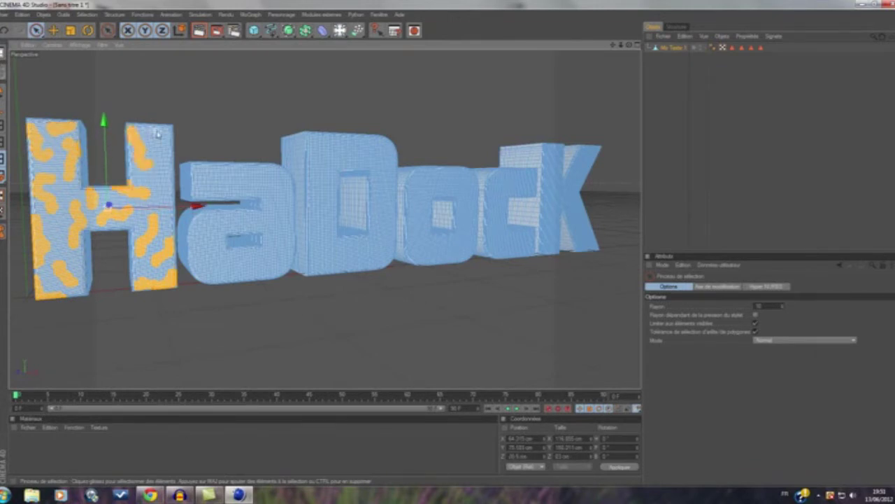
mouse_move(151, 127)
mouse_down()
mouse_move(166, 168)
mouse_move(161, 190)
mouse_up()
drag(90, 259, 89, 283)
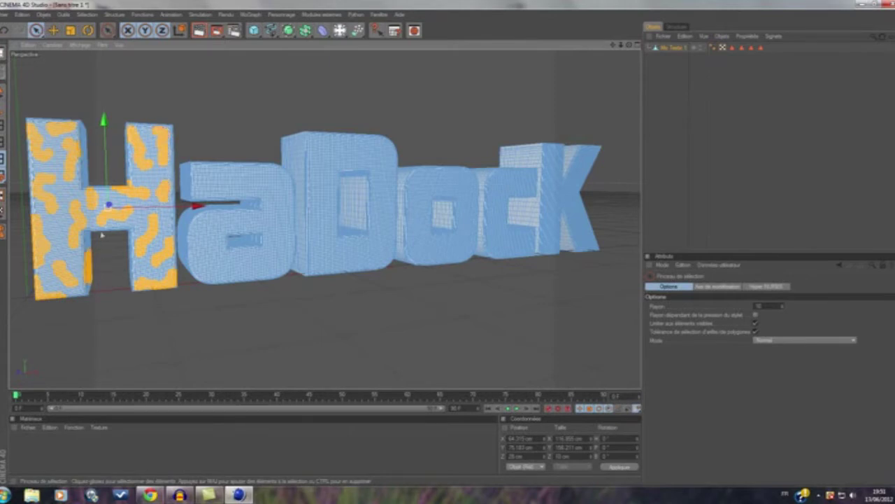
drag(83, 165, 89, 173)
mouse_move(187, 173)
mouse_down()
mouse_move(195, 199)
mouse_move(201, 165)
mouse_move(231, 193)
mouse_up()
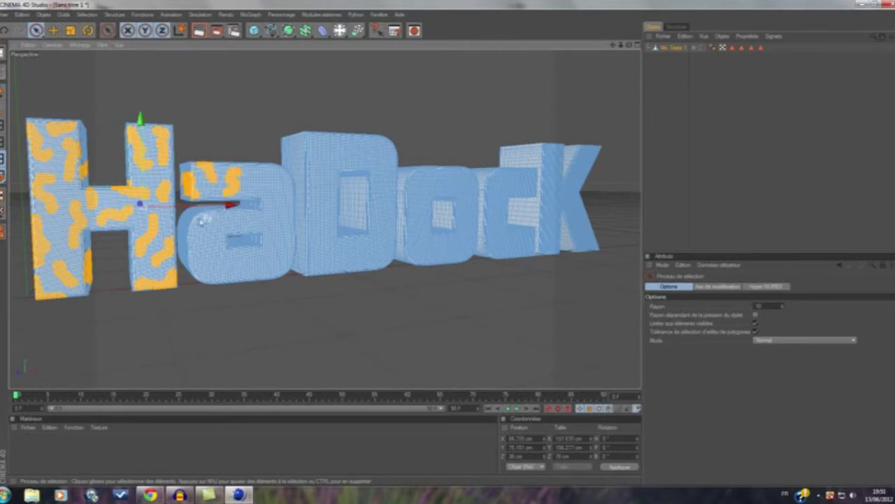
mouse_move(195, 218)
mouse_down()
mouse_move(188, 261)
mouse_move(214, 237)
mouse_move(240, 231)
mouse_move(216, 282)
mouse_move(253, 245)
mouse_move(266, 213)
mouse_move(260, 168)
mouse_up()
- Paint selection patches on the a's right side and down the D's left edge
drag(210, 196, 213, 190)
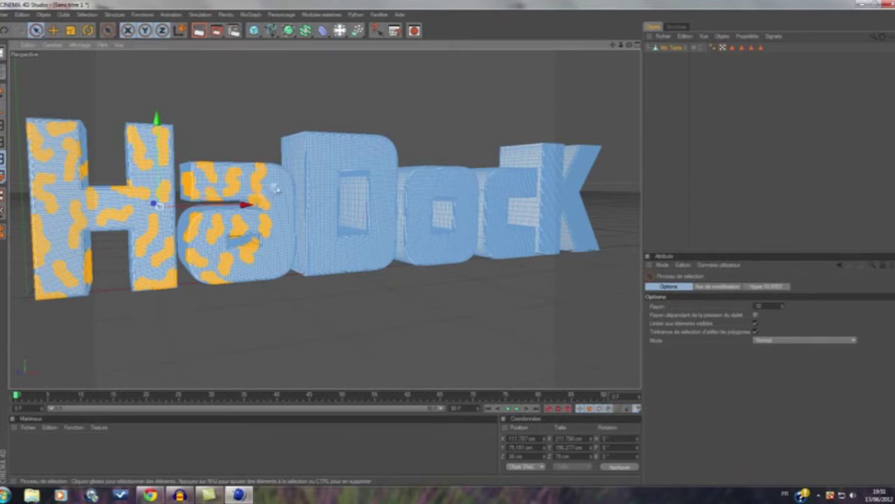
drag(280, 176, 282, 166)
mouse_move(286, 219)
mouse_down()
mouse_move(263, 276)
mouse_move(239, 272)
mouse_move(299, 255)
mouse_move(312, 214)
mouse_up()
drag(303, 152, 319, 202)
mouse_move(285, 156)
mouse_down()
mouse_move(292, 130)
mouse_move(324, 143)
mouse_move(336, 208)
mouse_move(322, 274)
mouse_up()
mouse_move(352, 234)
mouse_down()
mouse_move(360, 265)
mouse_move(378, 258)
mouse_move(351, 169)
mouse_move(357, 139)
mouse_move(376, 159)
mouse_move(396, 238)
mouse_move(383, 274)
mouse_up()
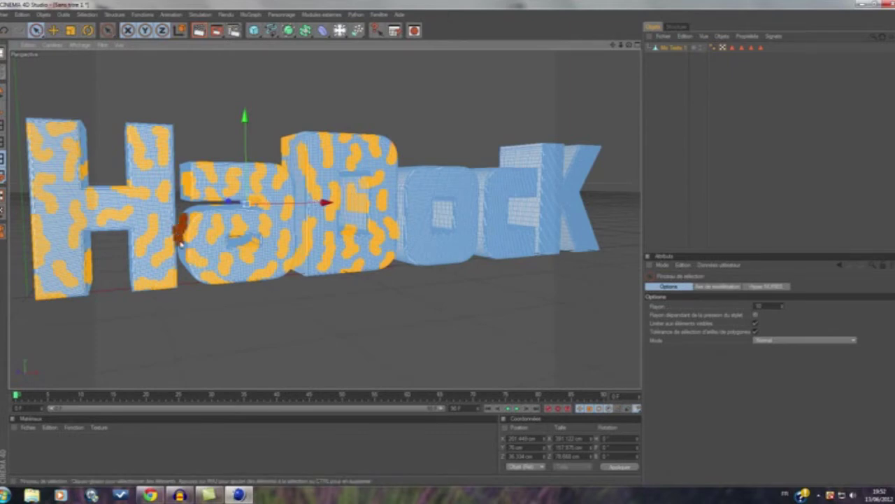
- Add patches on the o, the H's lower leg, across the K, and on the a
mouse_move(406, 211)
mouse_down()
mouse_move(404, 255)
mouse_move(433, 260)
mouse_move(426, 179)
mouse_move(409, 175)
mouse_move(422, 169)
mouse_move(450, 188)
mouse_move(453, 204)
mouse_move(435, 221)
mouse_move(454, 252)
mouse_move(475, 191)
mouse_move(470, 176)
mouse_up()
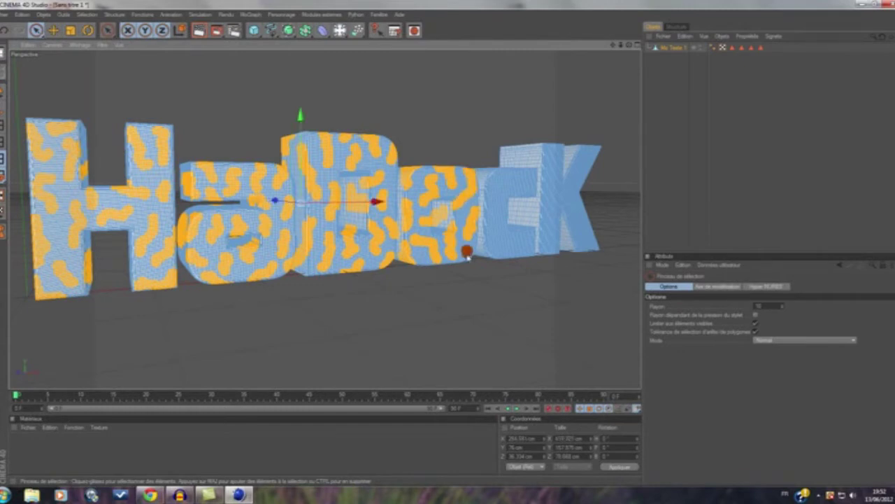
drag(468, 261, 468, 263)
drag(130, 262, 143, 267)
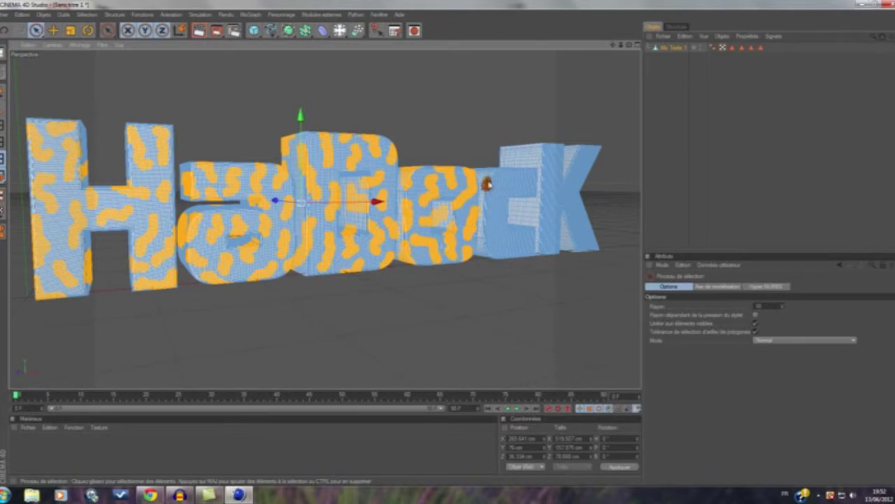
drag(486, 184, 486, 188)
mouse_move(487, 209)
mouse_down()
mouse_move(481, 246)
mouse_move(516, 239)
mouse_up()
click(486, 256)
drag(511, 200, 505, 215)
mouse_move(511, 180)
mouse_down()
mouse_move(535, 246)
mouse_move(526, 162)
mouse_move(546, 186)
mouse_move(544, 242)
mouse_move(566, 208)
mouse_move(559, 219)
mouse_move(565, 184)
mouse_move(555, 150)
mouse_move(590, 157)
mouse_move(579, 206)
mouse_move(586, 242)
mouse_move(568, 245)
mouse_move(599, 248)
mouse_up()
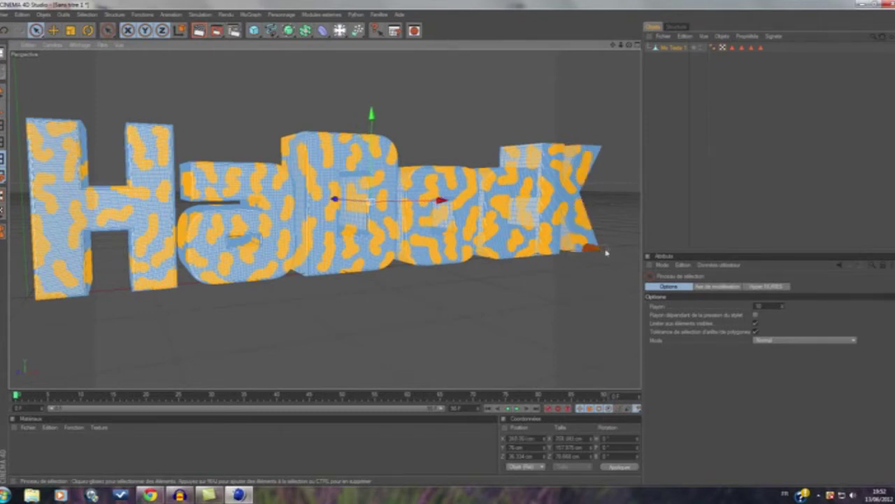
drag(302, 213, 304, 186)
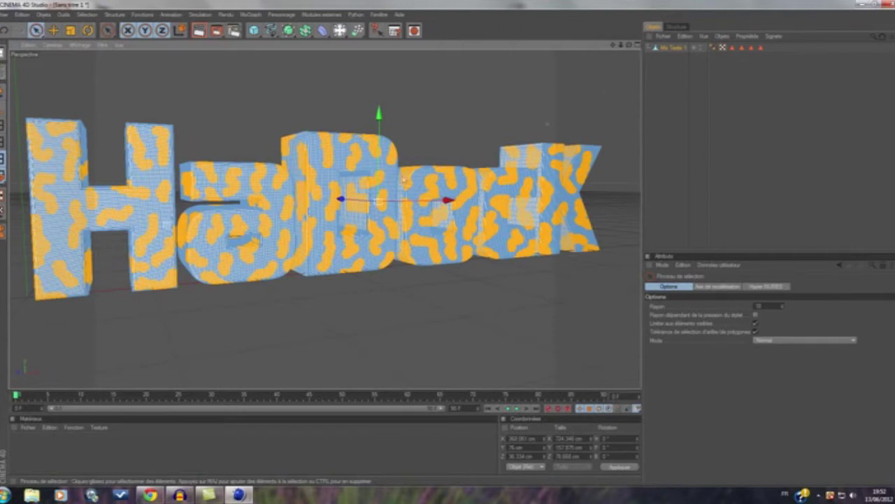
- Orbit to the H's outer side face and paint several selection patches across it
drag(612, 47, 436, 120)
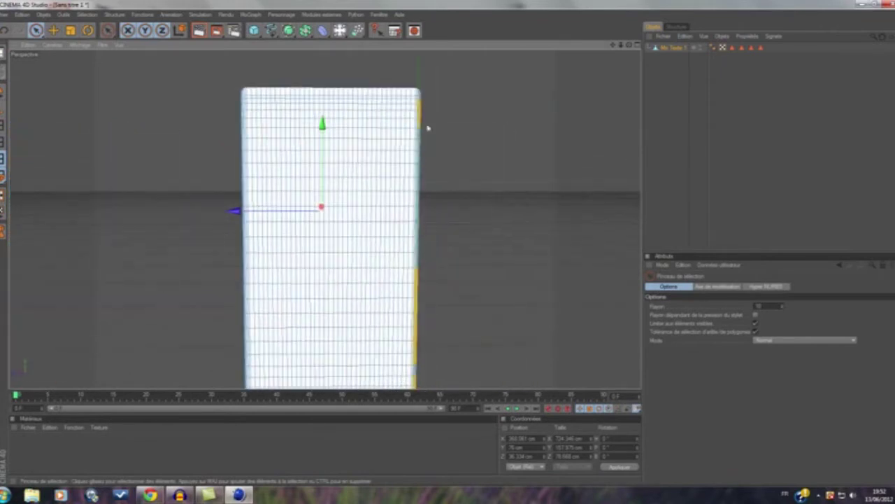
mouse_move(275, 183)
mouse_down()
mouse_move(337, 274)
mouse_move(411, 199)
mouse_up()
drag(256, 280, 337, 335)
scroll(340, 240, down, 3)
scroll(310, 320, down, 2)
drag(350, 307, 377, 260)
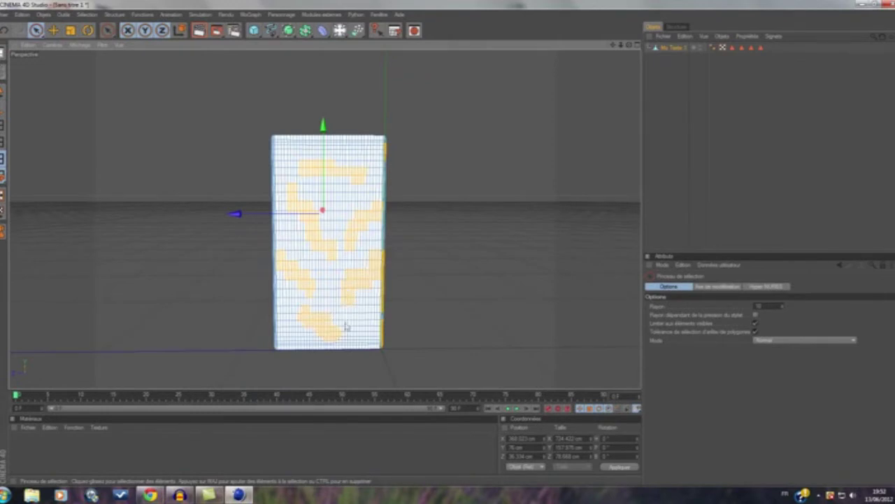
drag(358, 333, 377, 336)
drag(356, 146, 361, 138)
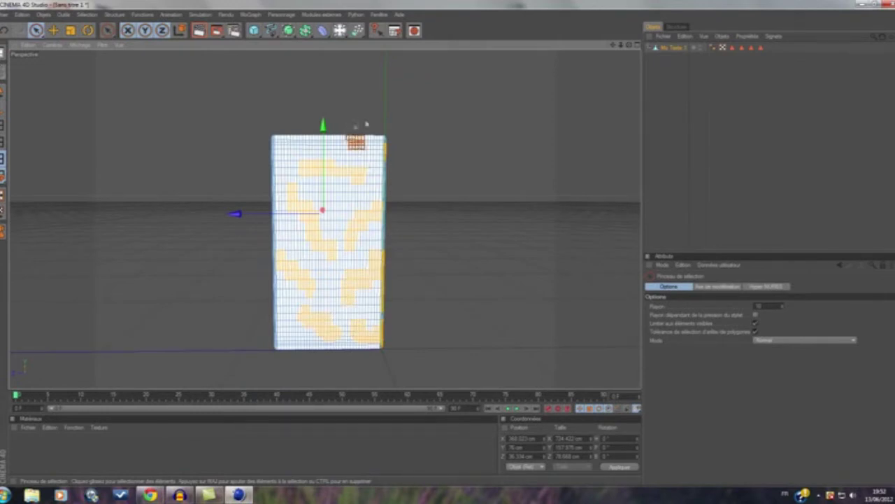
alt+drag(584, 89, 572, 102)
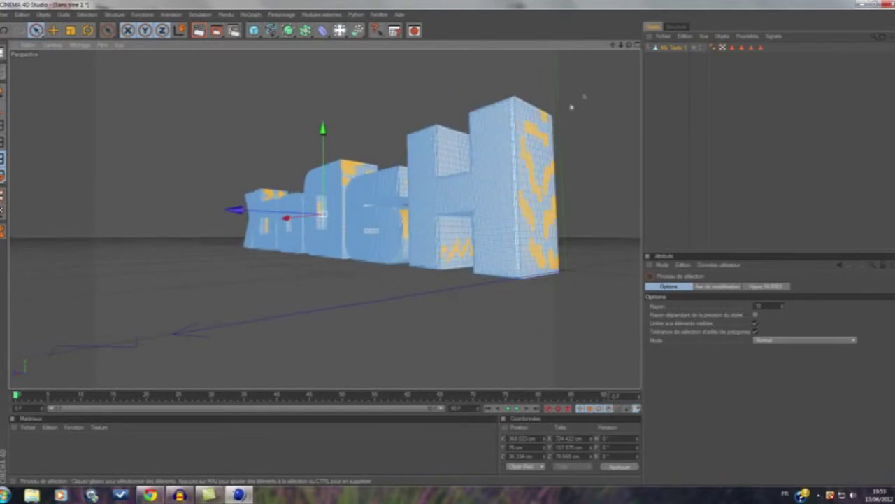
- Paint several selection patches across the back of the H
mouse_move(457, 146)
mouse_down()
mouse_move(444, 181)
mouse_move(490, 218)
mouse_move(437, 222)
mouse_move(420, 133)
mouse_move(460, 135)
mouse_move(502, 106)
mouse_move(530, 130)
mouse_move(511, 180)
mouse_move(519, 203)
mouse_move(524, 183)
mouse_up()
mouse_move(507, 224)
mouse_down()
mouse_move(517, 241)
mouse_move(486, 238)
mouse_move(498, 249)
mouse_move(521, 238)
mouse_move(488, 264)
mouse_move(518, 277)
mouse_up()
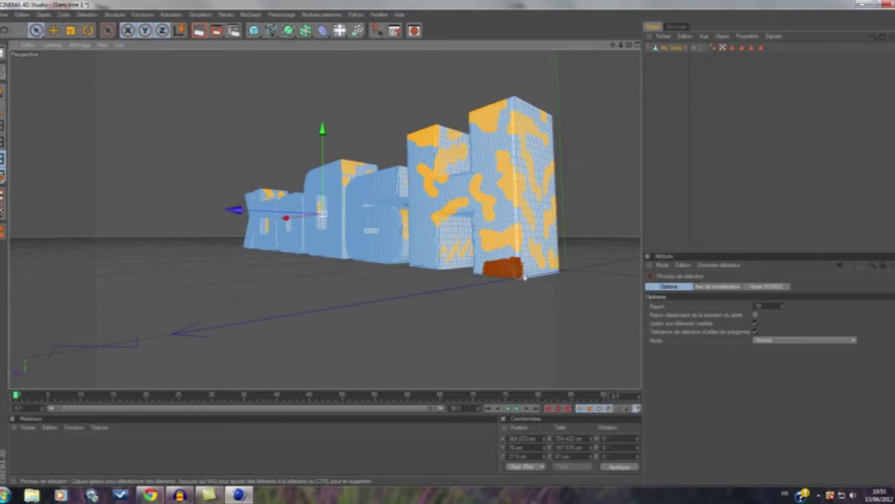
drag(483, 147, 481, 160)
drag(432, 215, 464, 201)
mouse_move(423, 231)
mouse_down()
mouse_move(415, 211)
mouse_move(424, 266)
mouse_move(467, 236)
mouse_up()
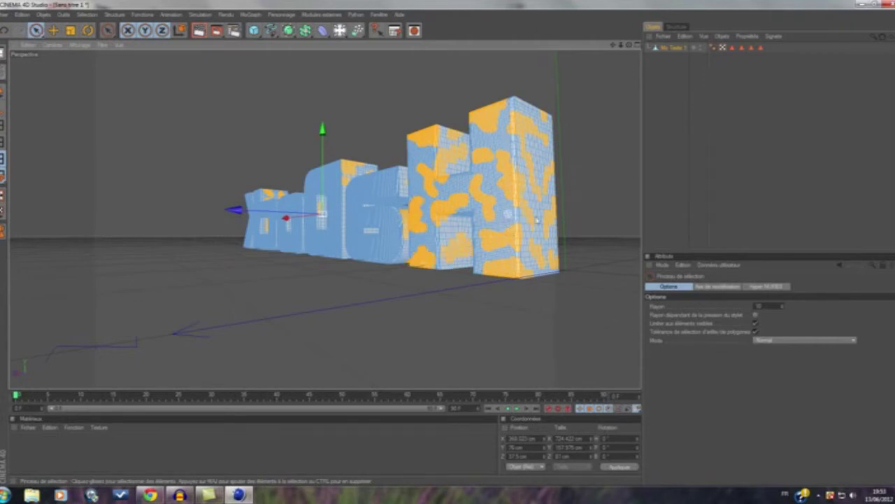
- From behind the text, paint selection patches on the upper and lower parts of the a
alt+drag(490, 189, 584, 223)
mouse_move(447, 243)
mouse_down()
mouse_move(442, 256)
mouse_move(399, 251)
mouse_move(413, 218)
mouse_move(443, 224)
mouse_up()
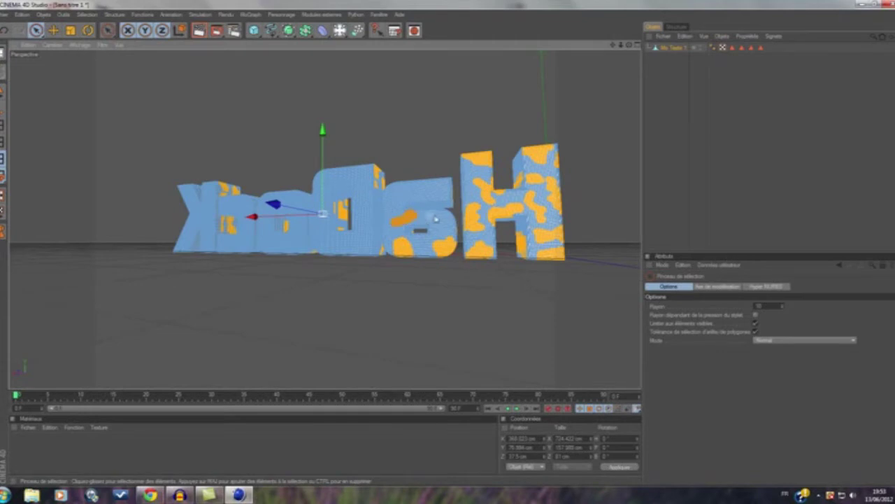
drag(436, 192, 431, 202)
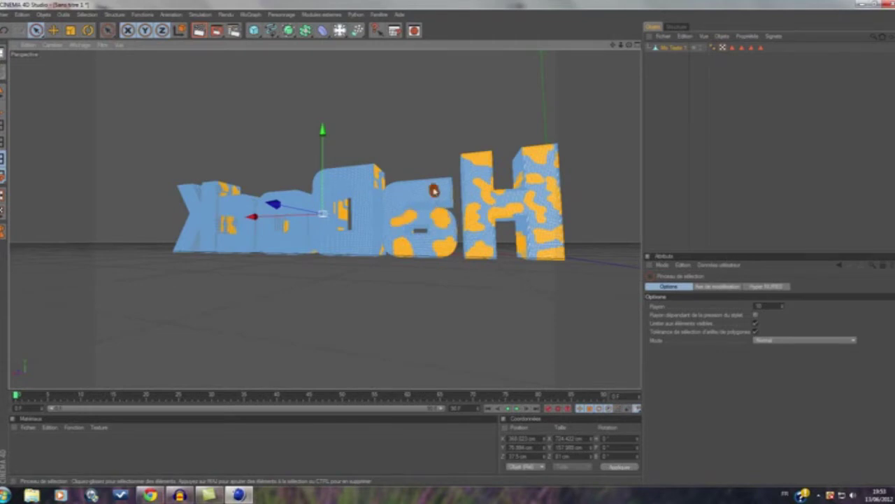
click(399, 198)
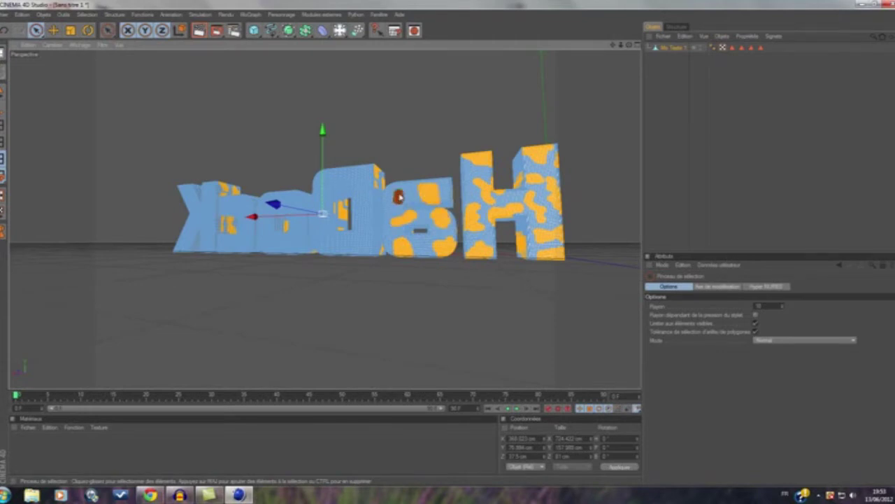
mouse_move(414, 237)
mouse_down()
mouse_move(424, 243)
mouse_move(419, 232)
mouse_up()
- Paint selection patches up, across the top of, and on the lower part of the D
drag(365, 229, 382, 230)
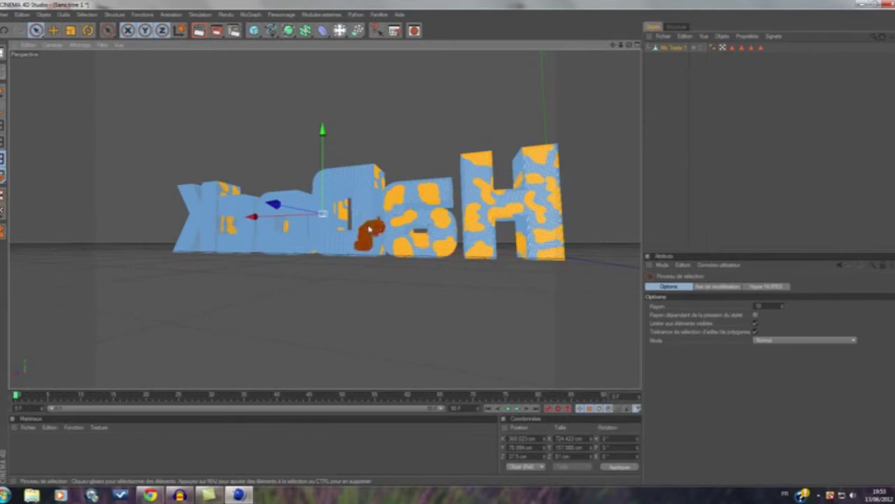
drag(369, 229, 346, 184)
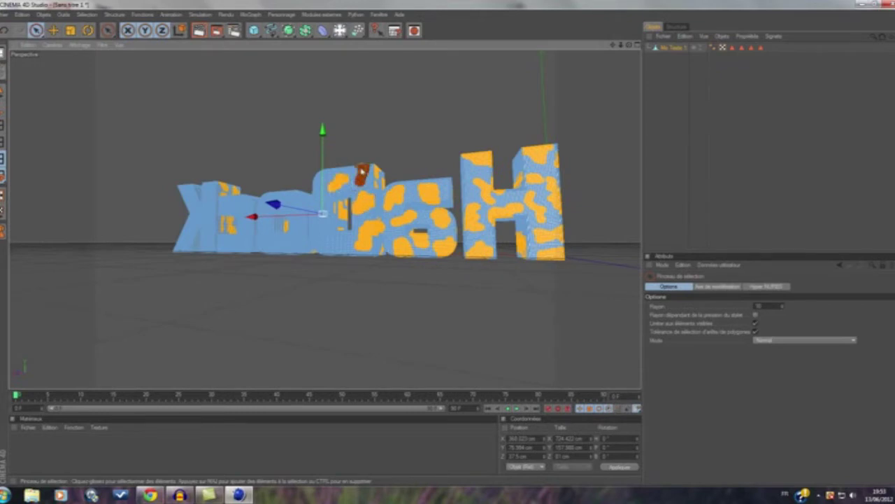
drag(341, 180, 342, 171)
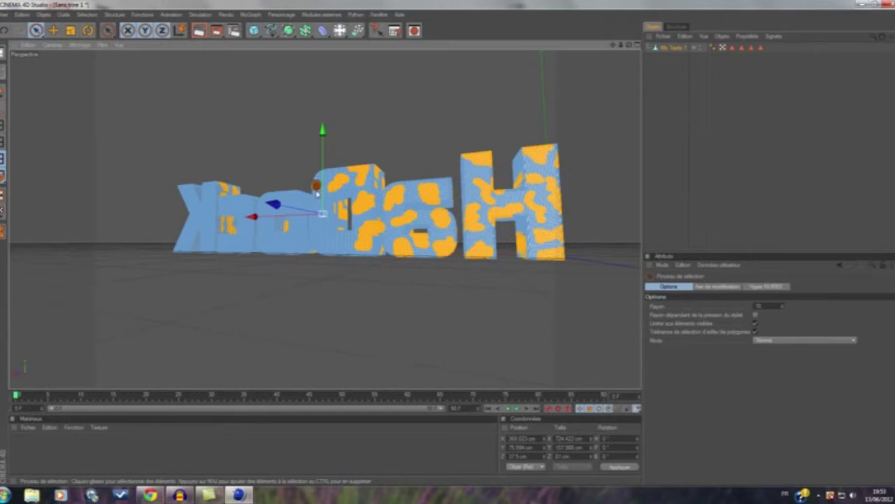
drag(329, 208, 330, 211)
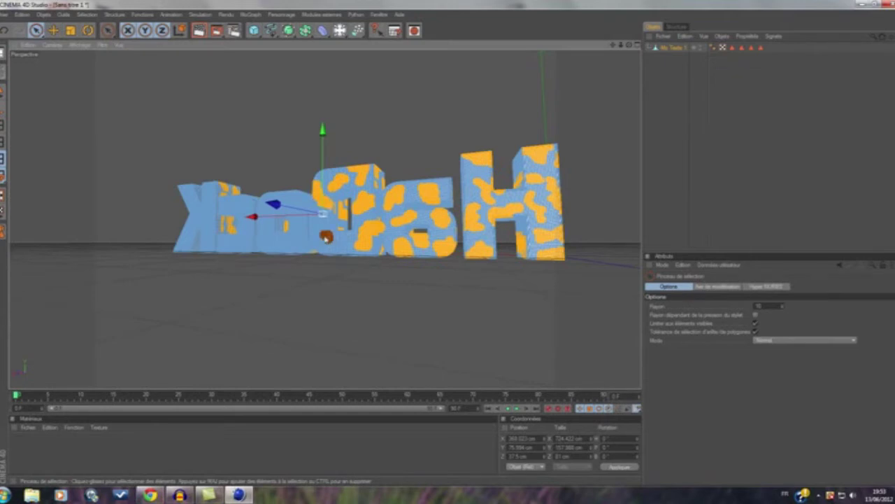
mouse_move(322, 243)
mouse_down()
mouse_move(337, 255)
mouse_move(338, 242)
mouse_up()
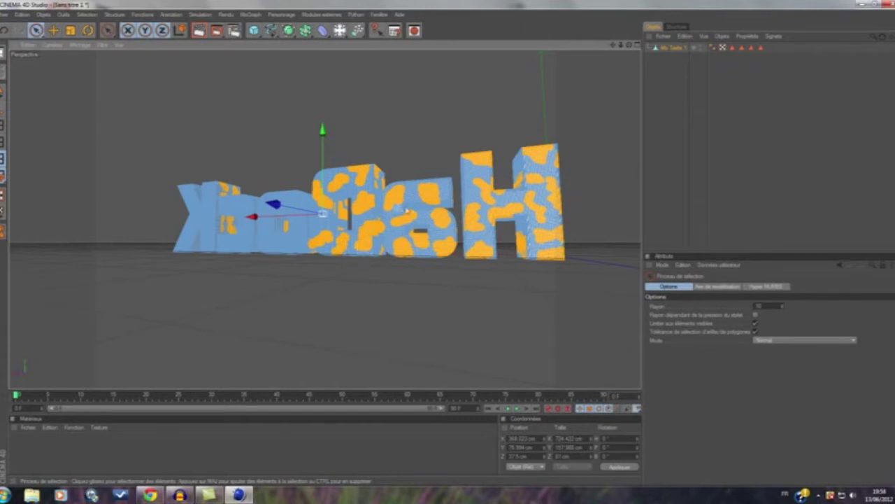
- Closer in, add more selection patches on the a and down the H's left edge
alt+right_drag(345, 185, 478, 177)
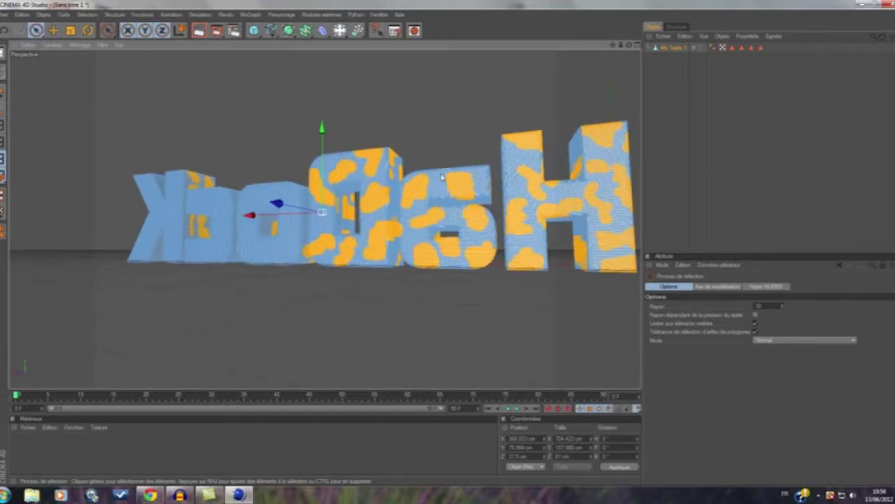
drag(441, 180, 431, 199)
click(404, 239)
drag(502, 166, 512, 196)
drag(570, 225, 580, 214)
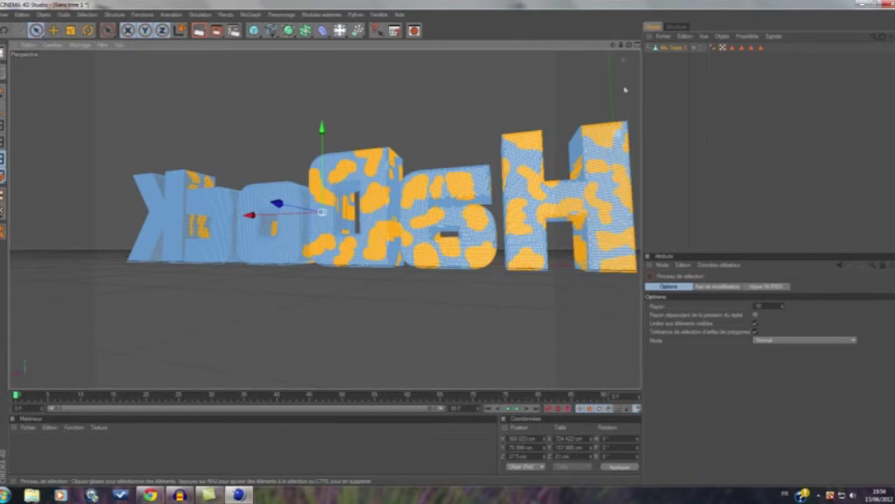
- Paint selection around the round letters' edges and holes, plus D patches, removing one stray patch
mouse_move(440, 274)
mouse_down()
mouse_move(432, 299)
mouse_move(458, 279)
mouse_move(481, 296)
mouse_up()
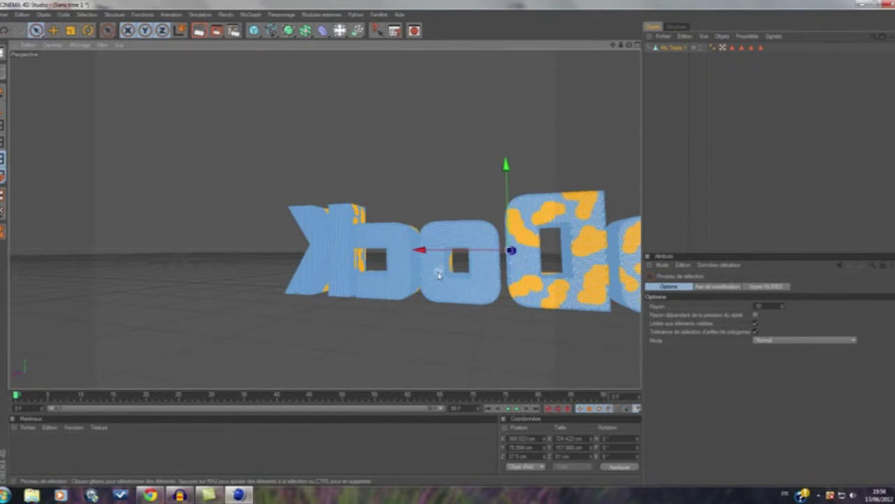
mouse_move(489, 240)
mouse_down()
mouse_move(459, 226)
mouse_move(449, 243)
mouse_up()
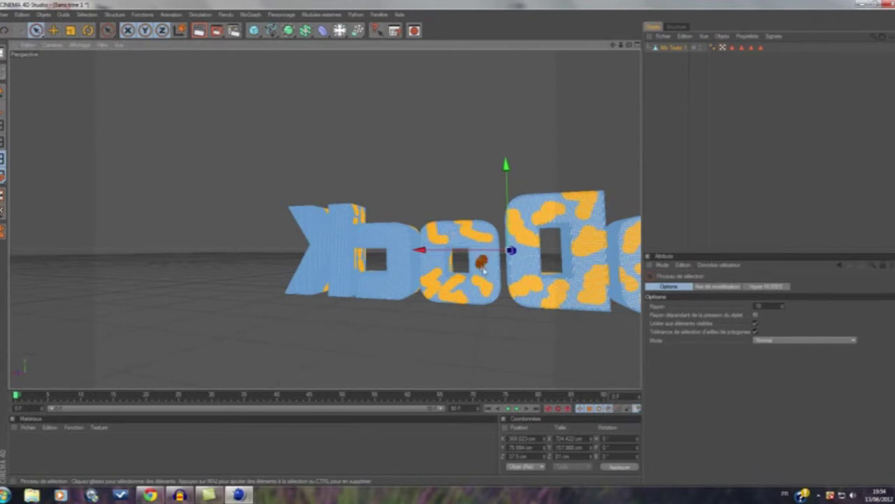
mouse_move(435, 258)
mouse_down()
mouse_move(425, 262)
mouse_move(359, 236)
mouse_up()
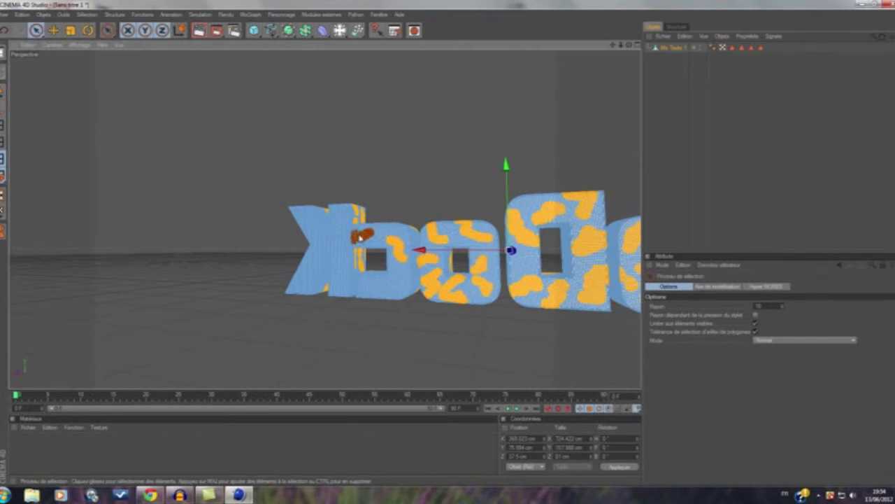
mouse_move(393, 264)
mouse_down()
mouse_move(378, 282)
mouse_move(389, 297)
mouse_move(413, 279)
mouse_up()
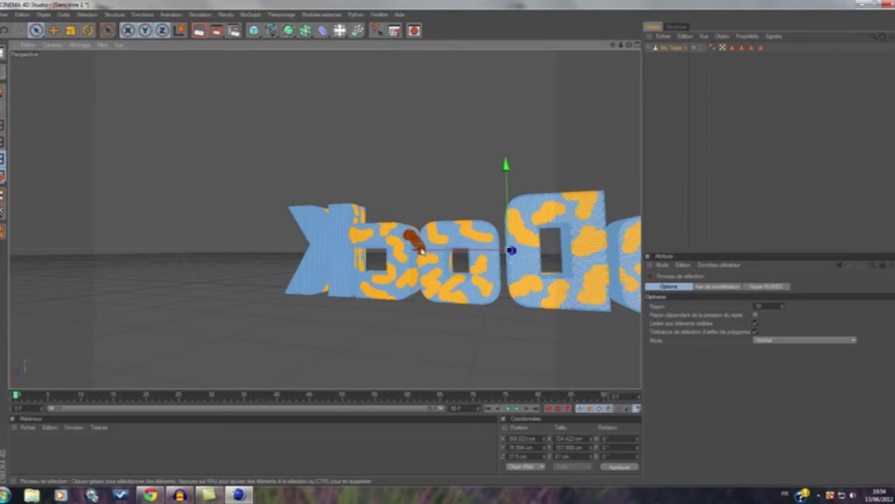
drag(520, 264, 521, 254)
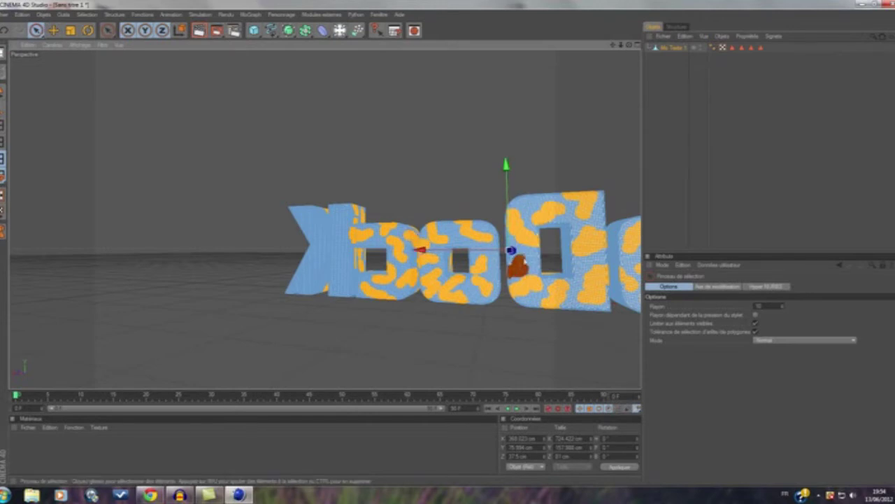
drag(571, 269, 566, 248)
click(546, 250)
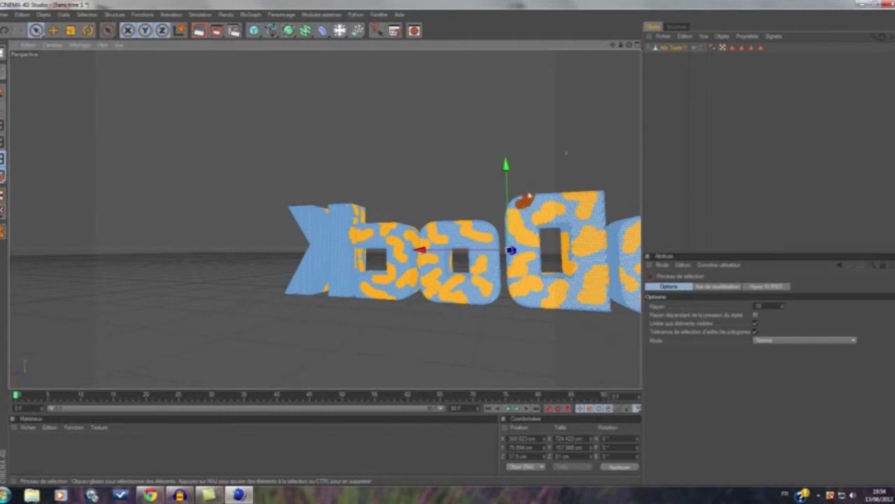
- Paint selection patches on the K's top-left corner, stem and lower corner
alt+drag(531, 199, 373, 170)
drag(365, 231, 356, 227)
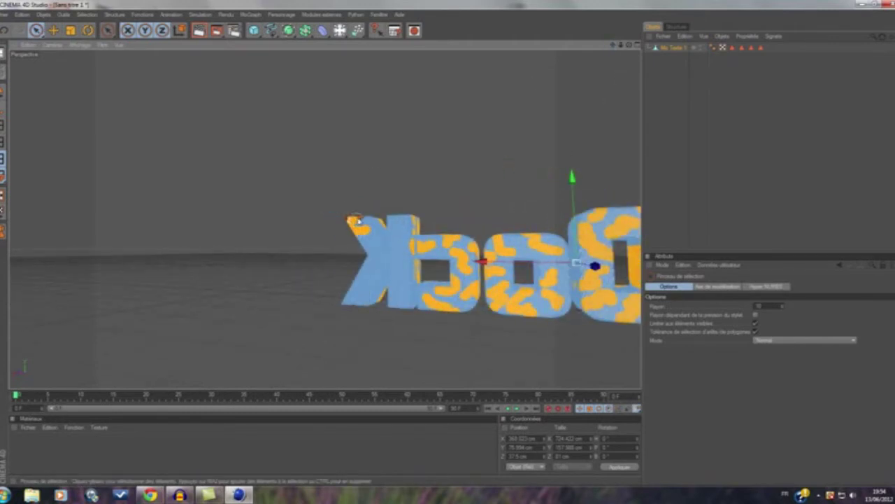
mouse_move(369, 249)
mouse_down()
mouse_move(372, 270)
mouse_move(387, 260)
mouse_move(396, 219)
mouse_up()
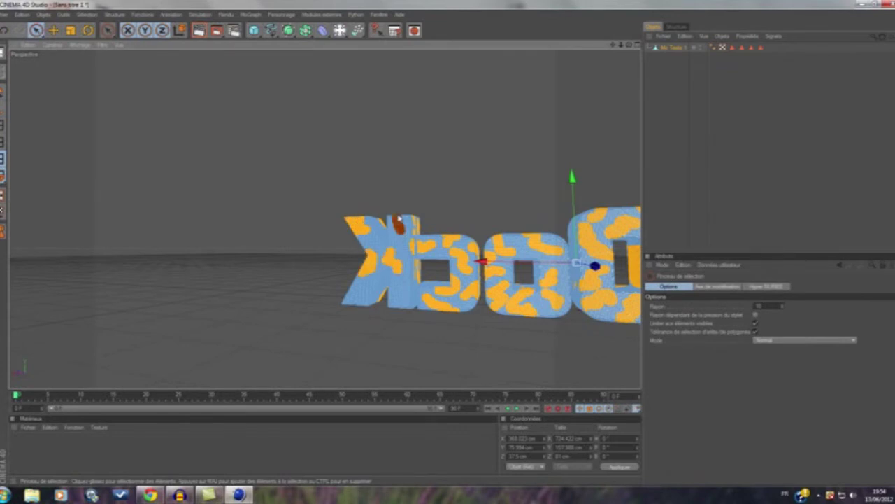
mouse_move(397, 278)
mouse_down()
mouse_move(402, 299)
mouse_move(354, 298)
mouse_move(379, 299)
mouse_up()
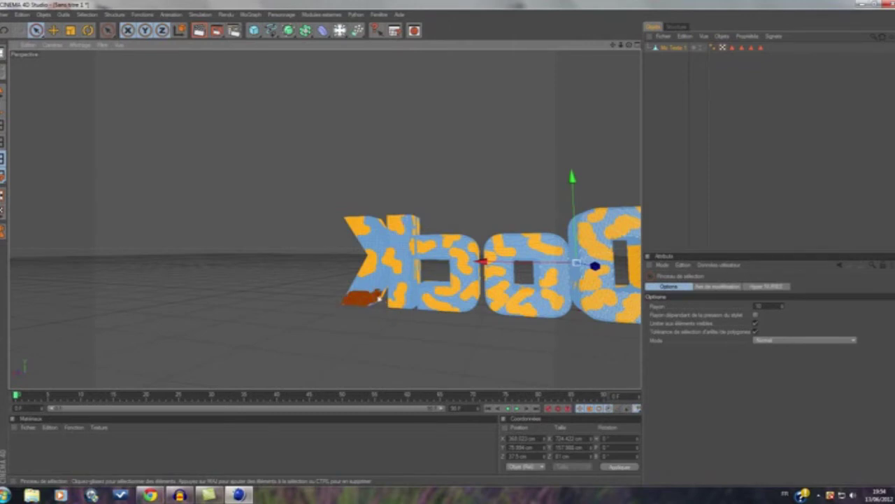
click(402, 281)
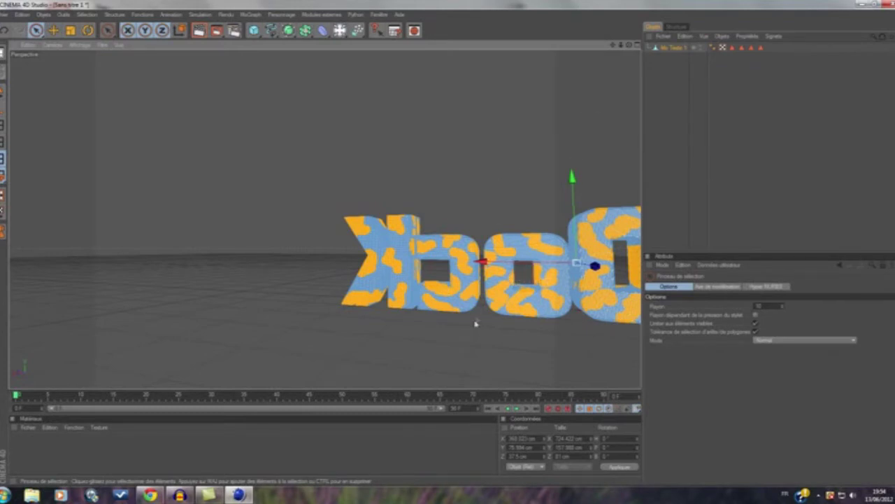
alt+drag(476, 324, 461, 321)
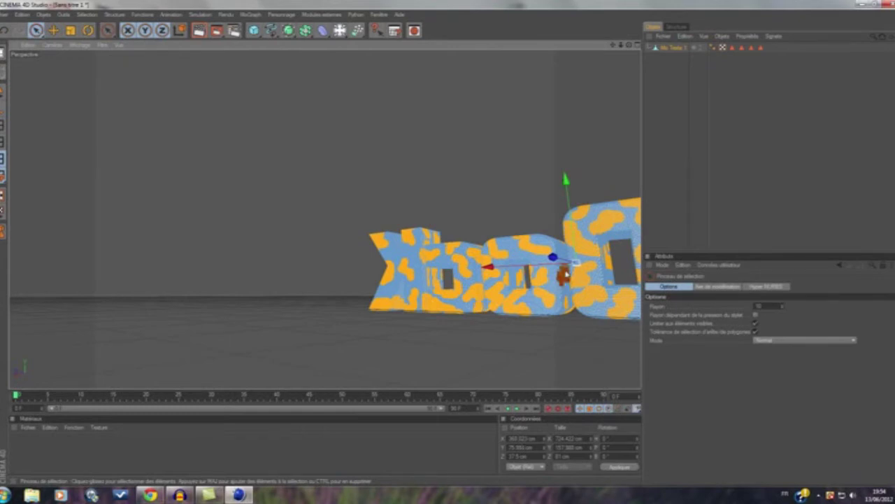
mouse_move(612, 45)
mouse_down()
mouse_move(594, 49)
mouse_move(529, 164)
mouse_up()
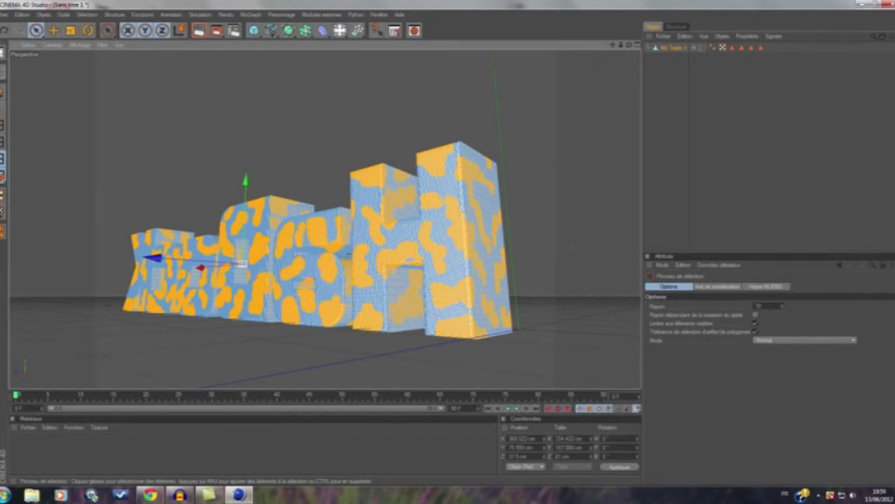
- From a top-down view, paint selection strokes across the tops of the middle and upper letter blocks
alt+drag(572, 246, 507, 247)
mouse_move(289, 233)
shift+mouse_down()
mouse_move(285, 165)
mouse_move(309, 232)
shift+mouse_up()
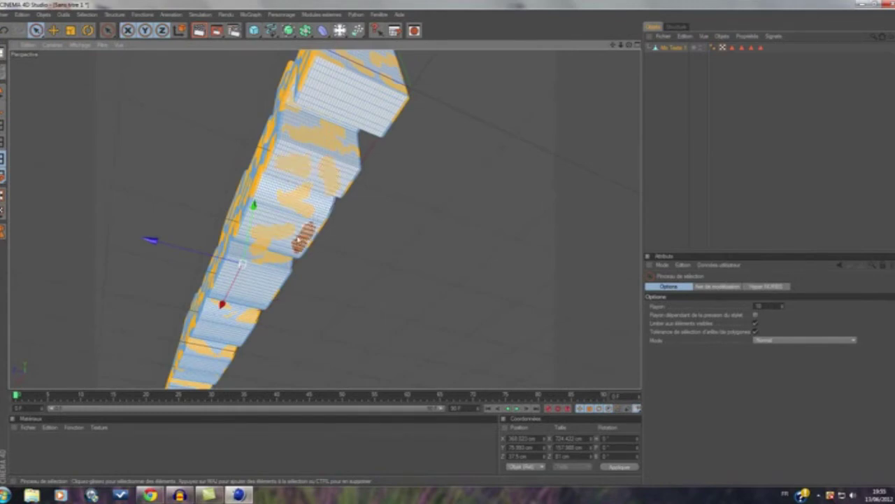
shift+drag(308, 232, 272, 172)
shift+drag(315, 105, 377, 116)
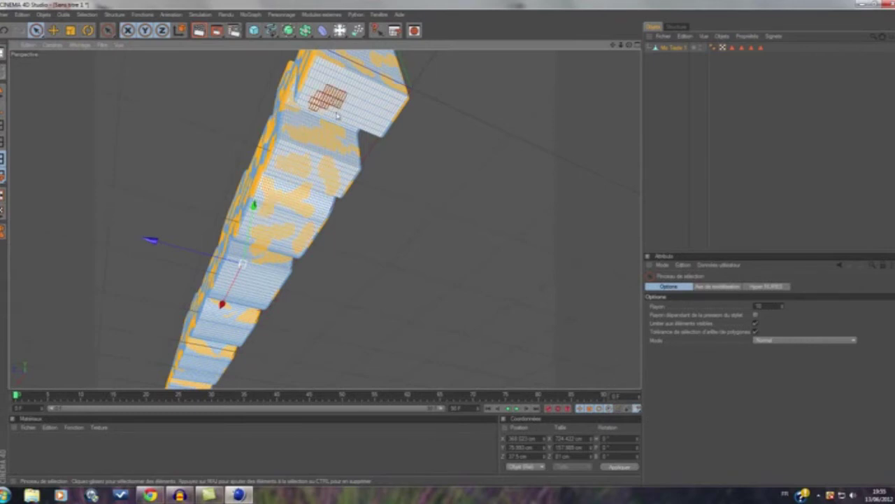
middle_drag(377, 115, 377, 209)
middle_drag(377, 244, 371, 184)
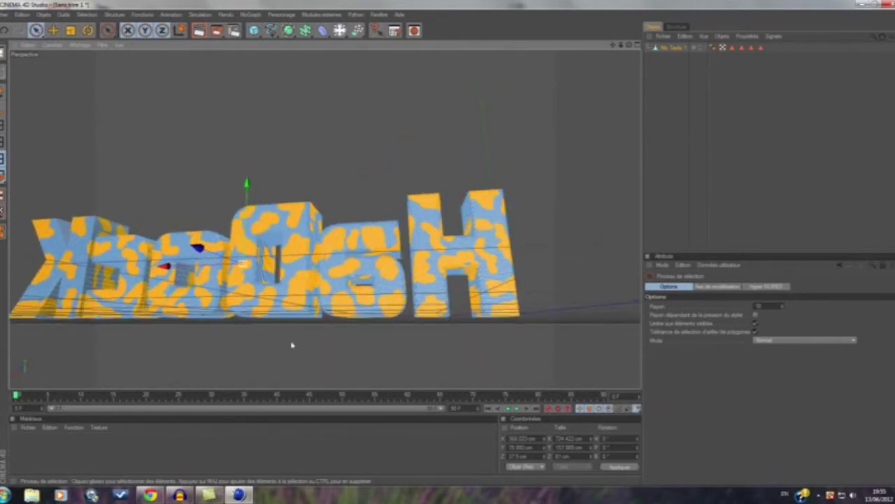
- Paint selection patches on the front faces of the o and two neighbouring letters
alt+drag(323, 333, 406, 433)
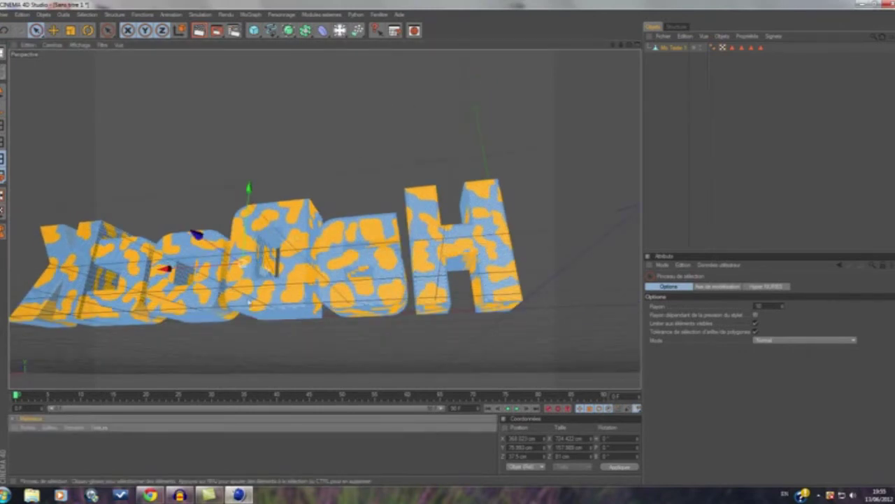
mouse_move(249, 302)
alt+mouse_down()
mouse_move(236, 289)
mouse_move(301, 295)
alt+mouse_up()
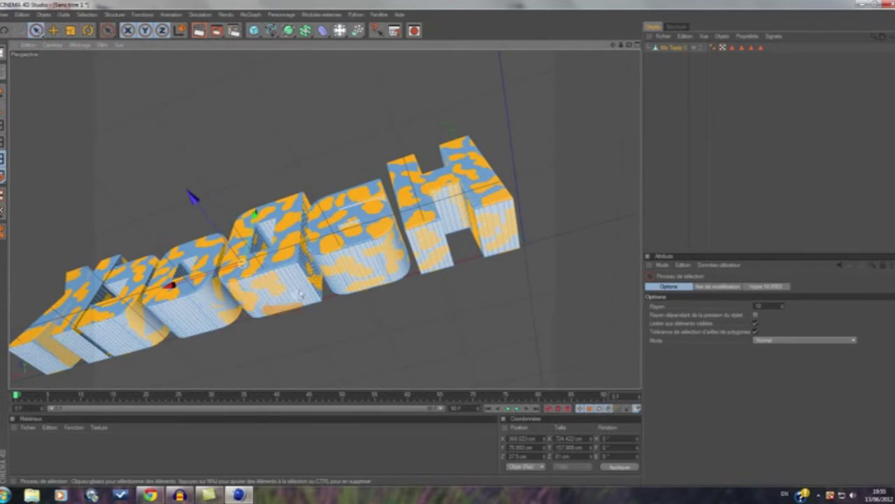
drag(613, 44, 618, 45)
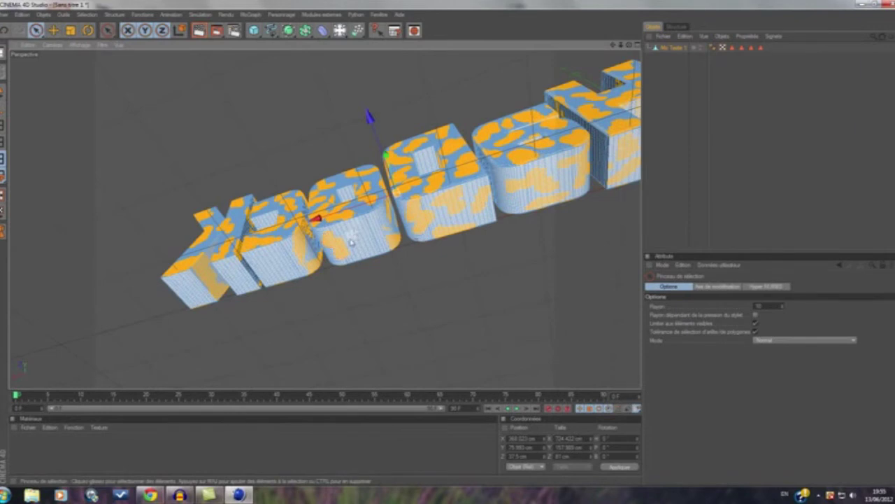
drag(368, 246, 365, 262)
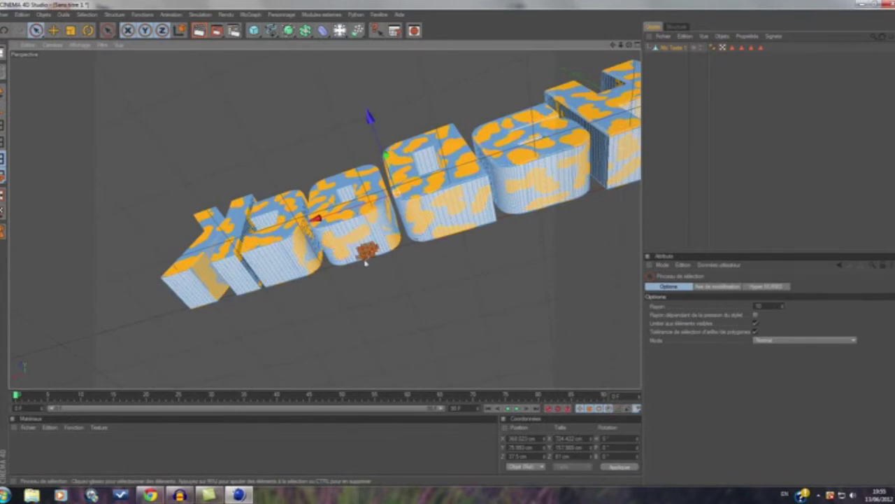
mouse_move(264, 260)
mouse_down()
mouse_move(238, 281)
mouse_move(245, 258)
mouse_up()
drag(191, 294, 178, 290)
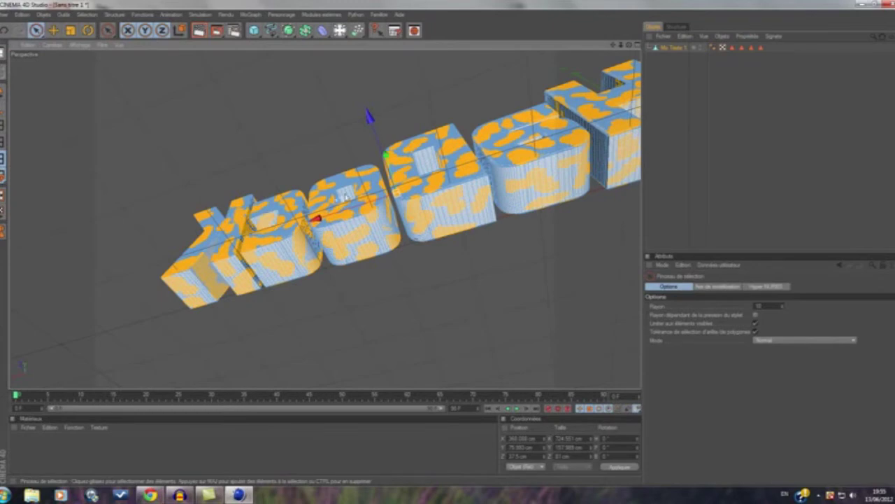
mouse_move(430, 164)
alt+mouse_down()
mouse_move(396, 191)
mouse_move(371, 231)
alt+mouse_up()
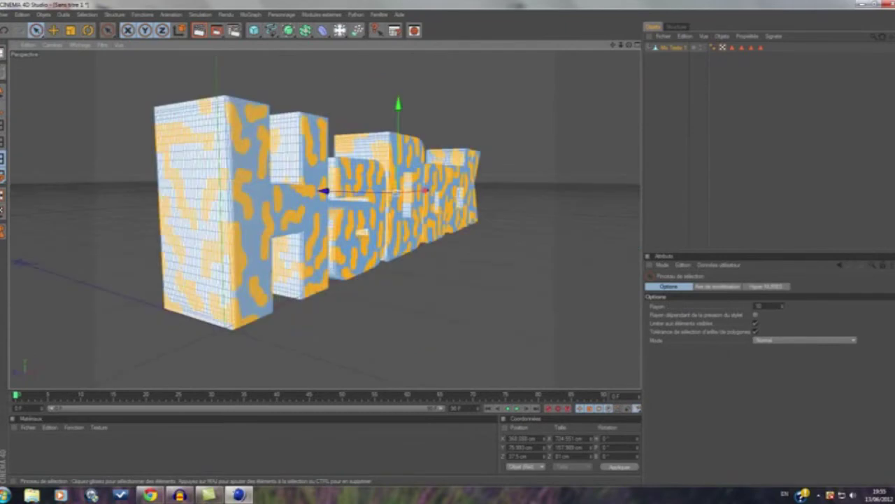
- Select polygons on the tops of the first four letters, clearing a stray stroke on the fourth
alt+drag(316, 260, 309, 267)
drag(171, 327, 231, 319)
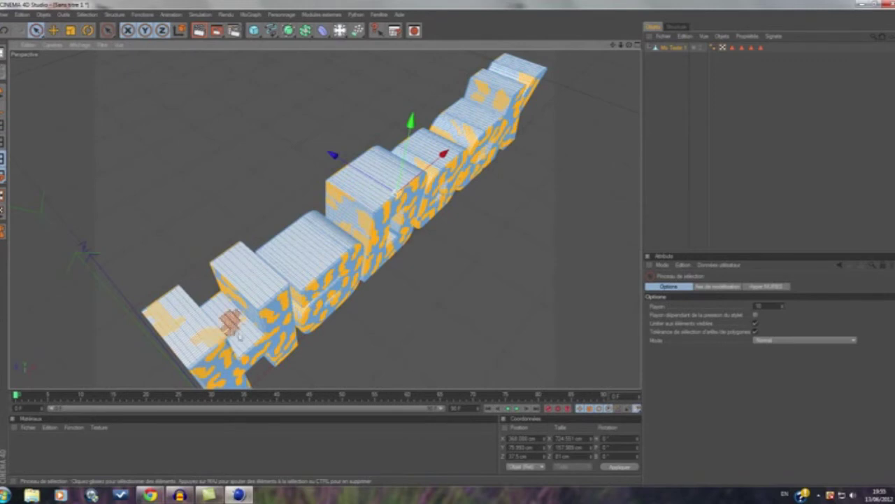
mouse_move(230, 319)
mouse_down()
mouse_move(240, 259)
mouse_move(267, 250)
mouse_move(293, 273)
mouse_move(322, 241)
mouse_move(274, 238)
mouse_up()
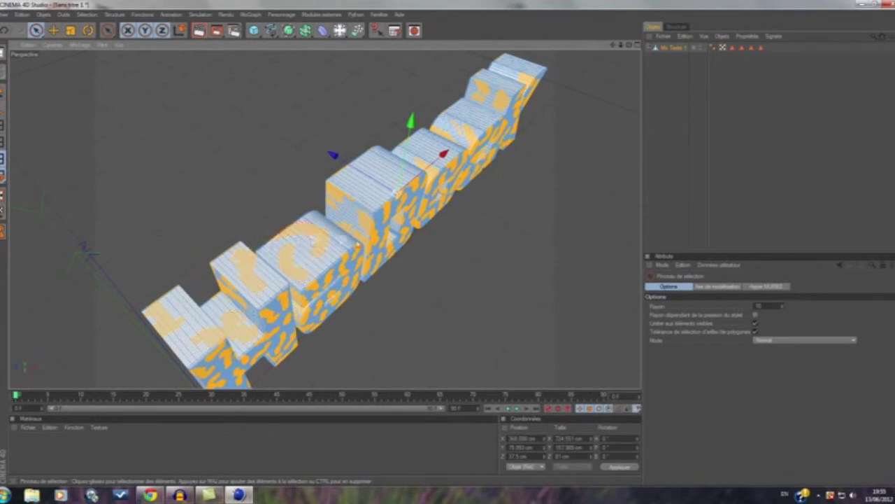
drag(343, 241, 316, 265)
click(376, 174)
mouse_move(376, 175)
mouse_down()
mouse_move(336, 181)
mouse_move(382, 154)
mouse_up()
drag(372, 203, 381, 198)
click(374, 193)
- Select polygons on the fourth letter's front and the fifth and sixth letters' tops
mouse_move(466, 253)
alt+mouse_down()
mouse_move(403, 168)
mouse_move(381, 192)
alt+mouse_up()
drag(408, 161, 421, 165)
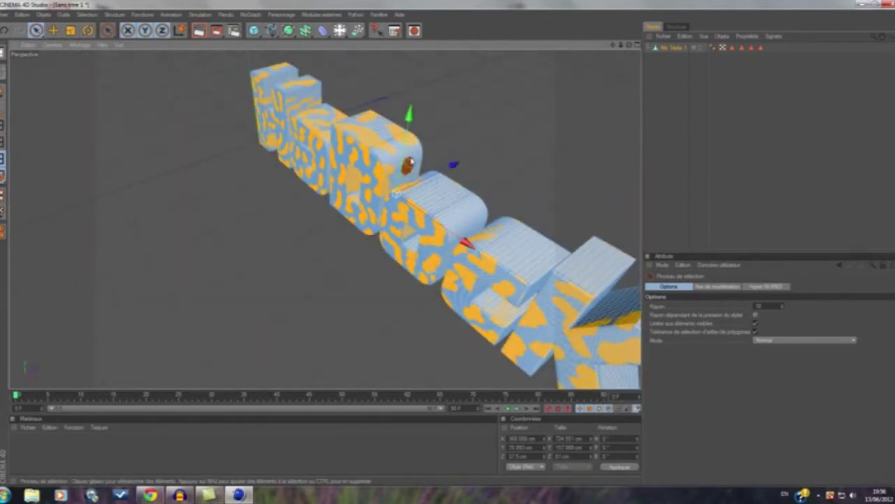
drag(427, 203, 445, 178)
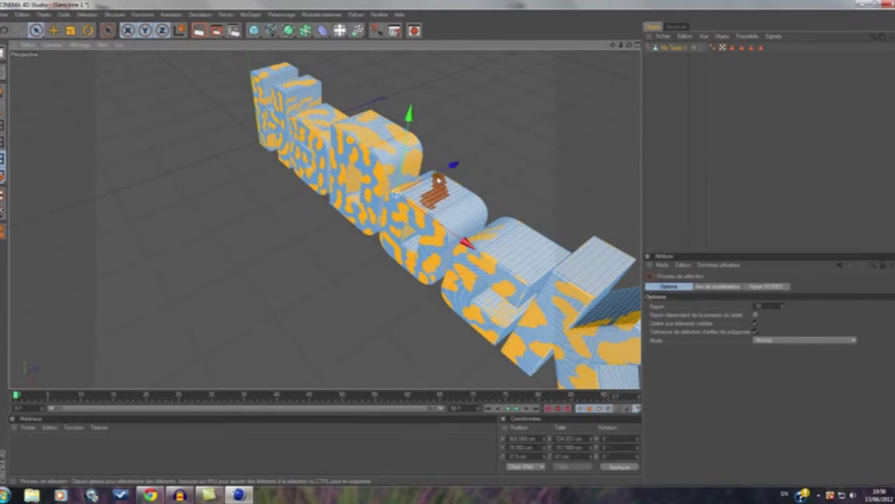
mouse_move(452, 211)
mouse_down()
mouse_move(458, 242)
mouse_move(480, 203)
mouse_up()
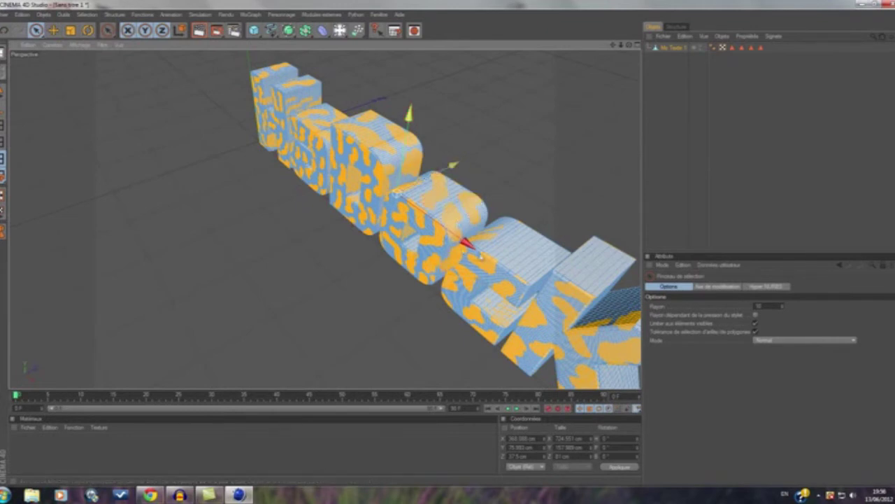
drag(505, 251, 499, 265)
mouse_move(519, 230)
mouse_down()
mouse_move(529, 242)
mouse_move(600, 238)
mouse_up()
- Select polygons across the last letter's top and front faces
drag(584, 288, 615, 275)
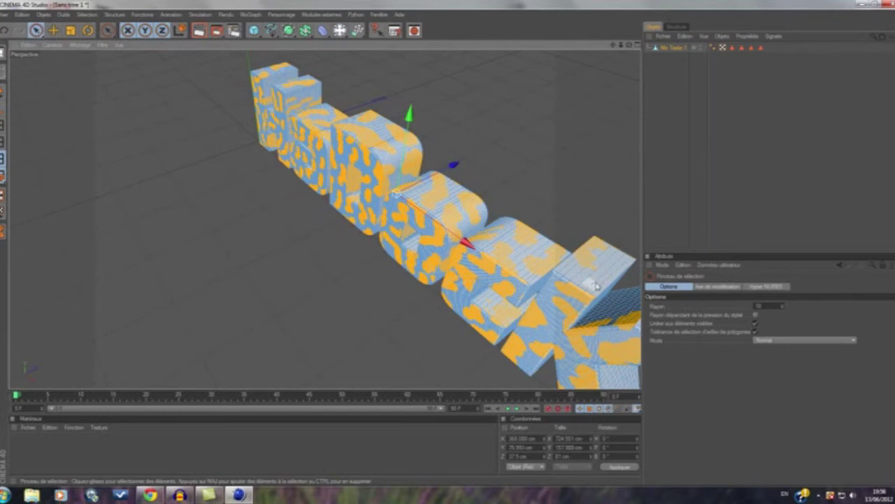
scroll(559, 189, down, 3)
scroll(558, 195, down, 2)
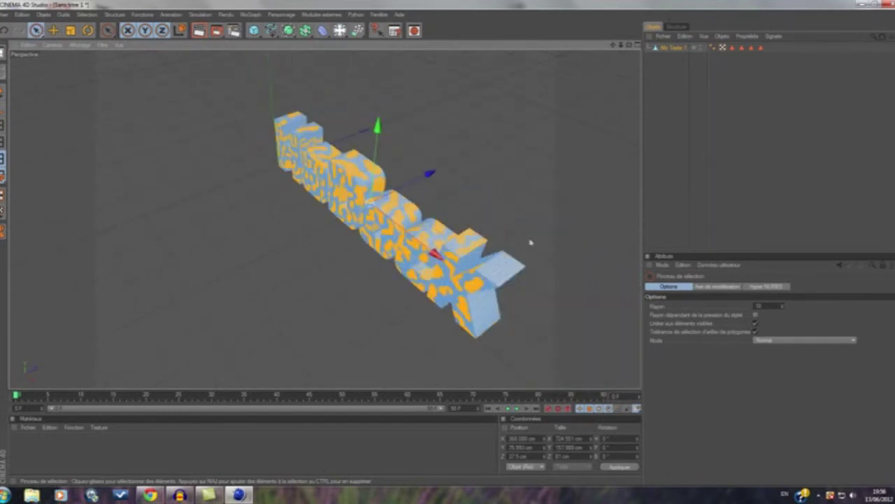
drag(486, 285, 490, 260)
mouse_move(483, 304)
mouse_down()
mouse_move(484, 320)
mouse_move(507, 280)
mouse_move(294, 158)
mouse_up()
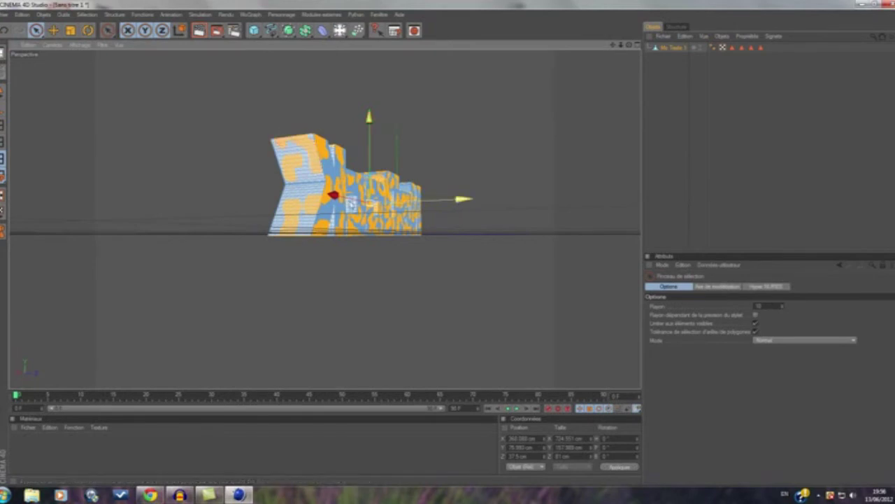
mouse_move(370, 259)
alt+mouse_down()
mouse_move(300, 210)
mouse_move(306, 264)
mouse_move(336, 210)
alt+mouse_up()
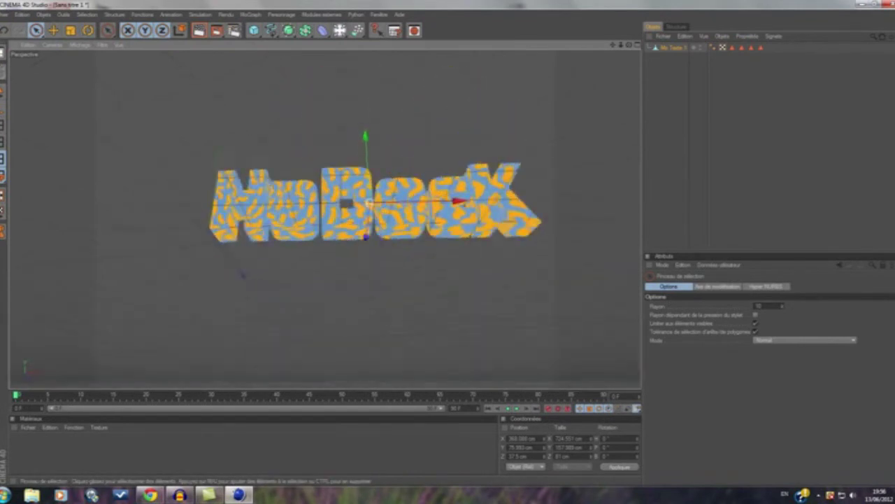
alt+drag(397, 228, 408, 235)
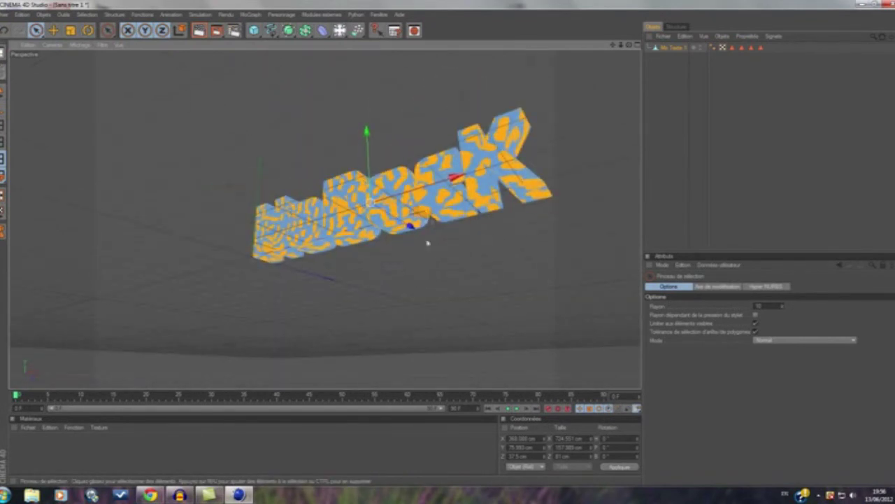
alt+drag(433, 264, 432, 263)
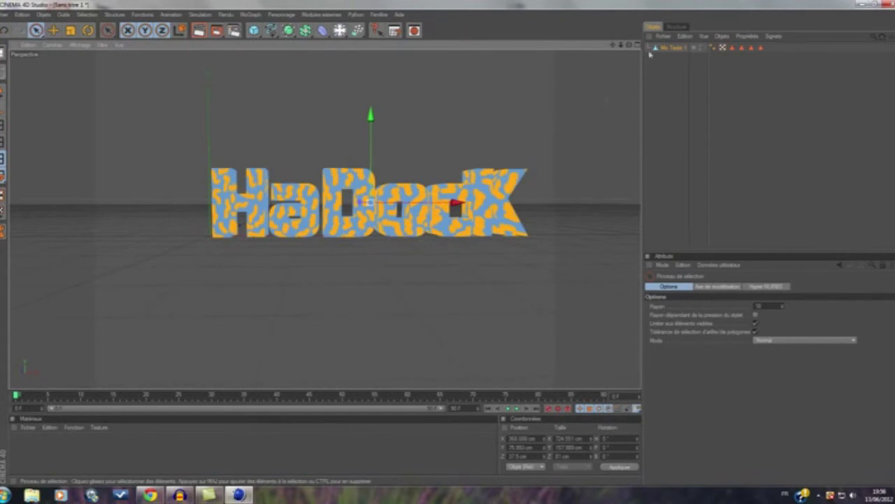
drag(612, 45, 208, 259)
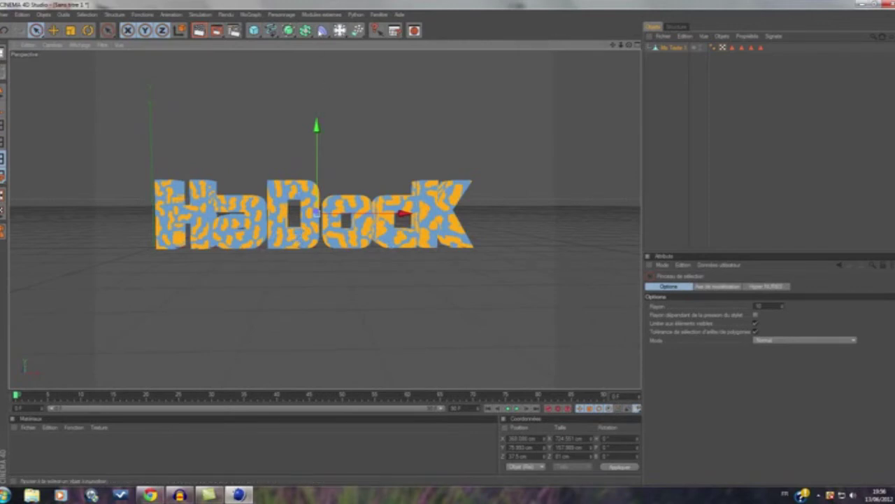
click(324, 31)
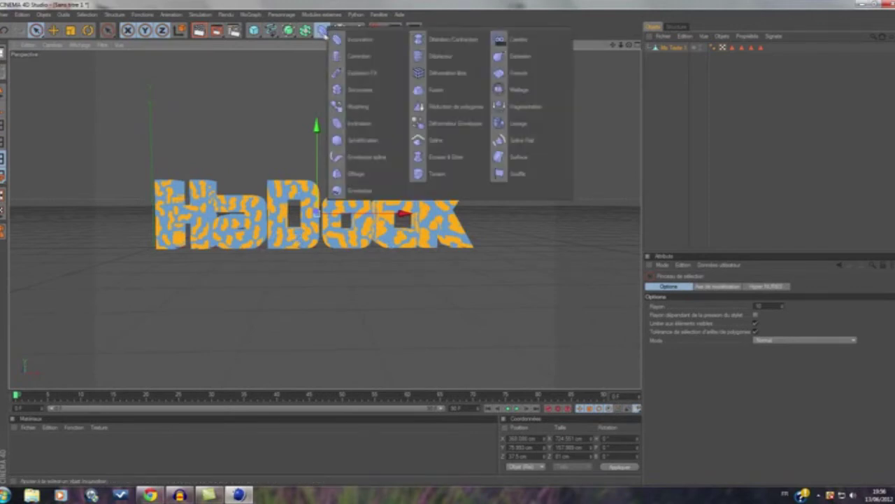
- Add a Secousses jiggle deformer with Rigidité 1 %, Structure 2 %, lower Traînée, and Avancé expanded
click(352, 90)
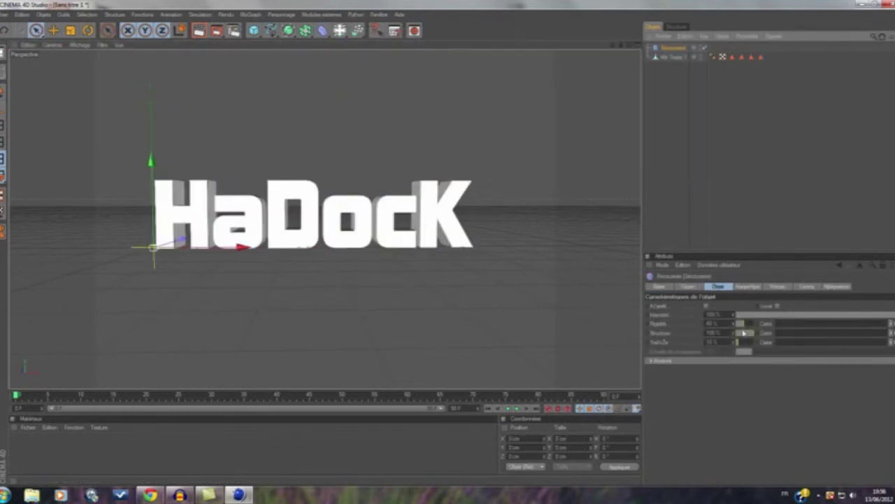
double_click(720, 323)
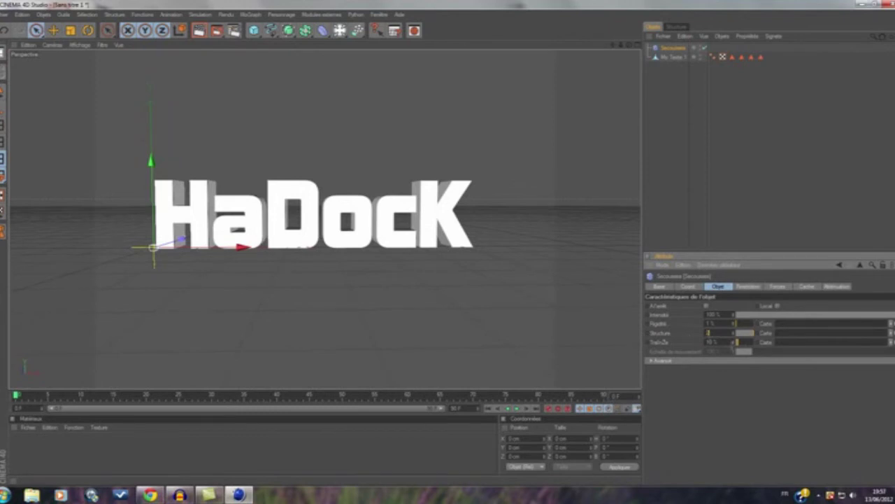
key(Tab)
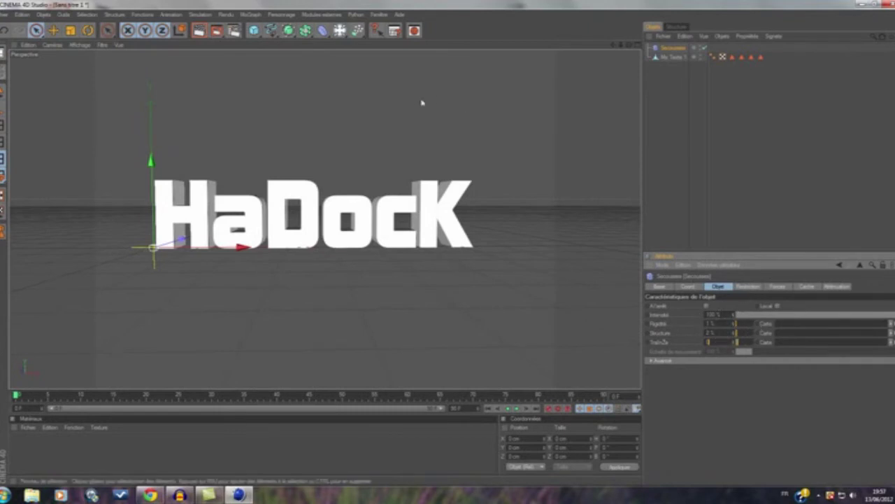
click(656, 361)
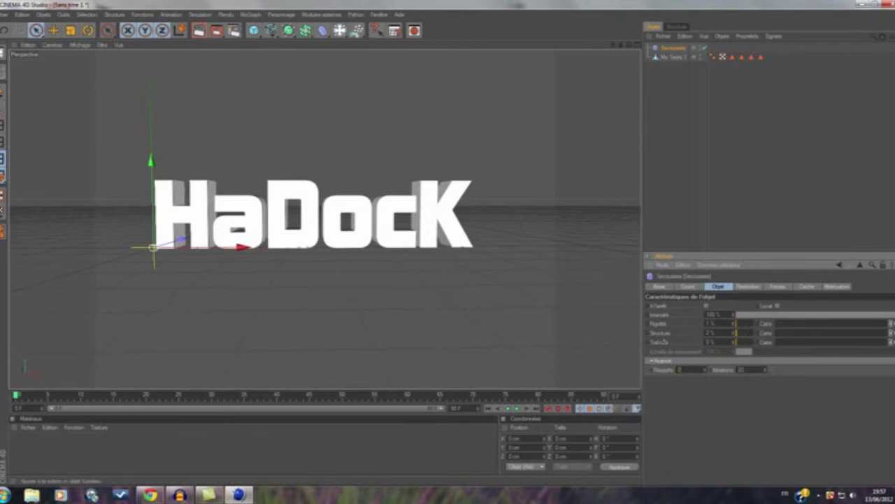
click(356, 30)
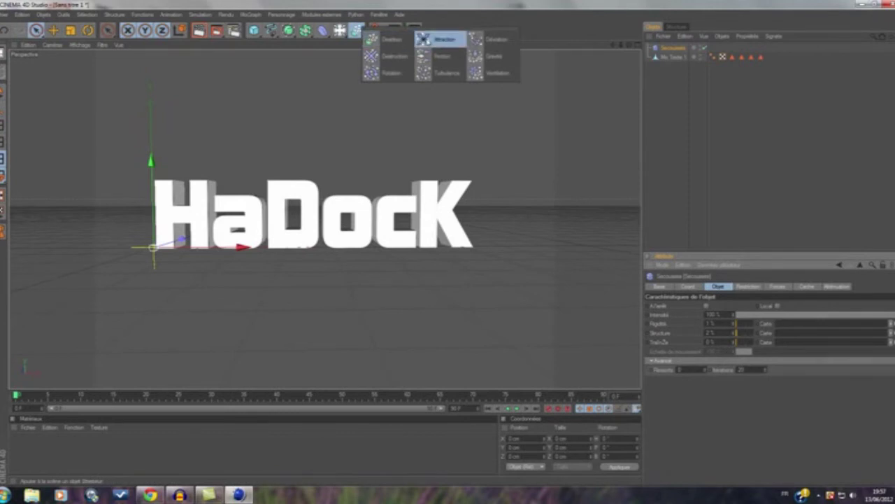
- Add an Attraction force and a Turbulence force with its Echelle at 100 %
click(433, 39)
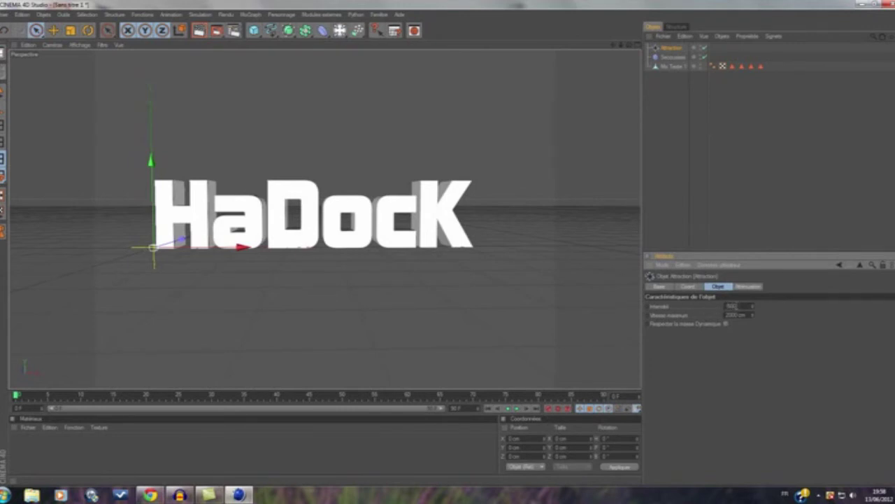
click(357, 31)
click(429, 75)
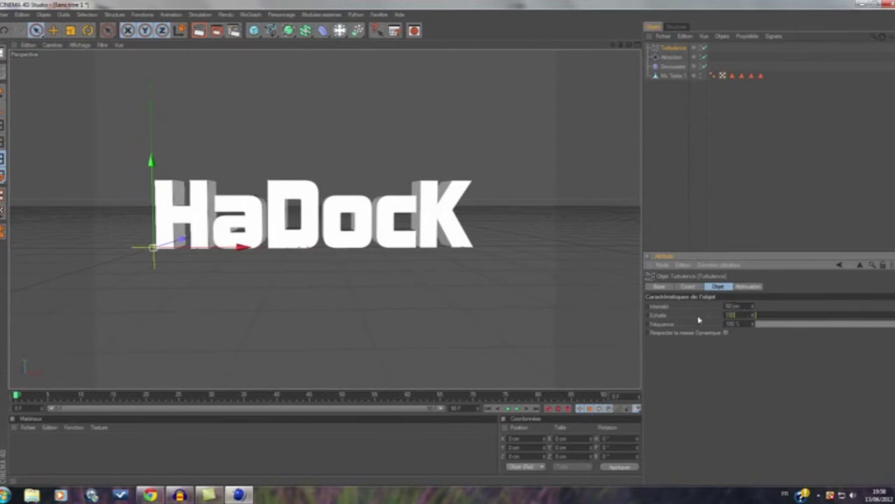
key(Return)
- Add a Gravité force and lower its Accélération to 100 cm
drag(357, 30, 489, 56)
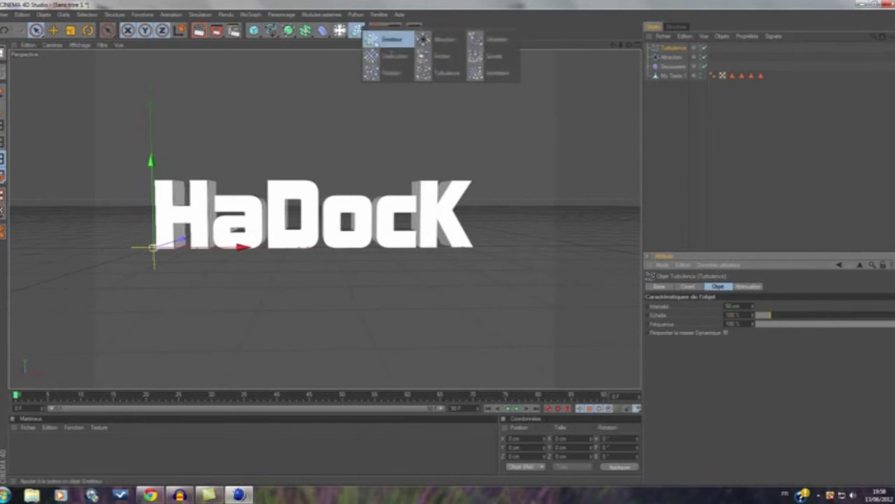
click(491, 58)
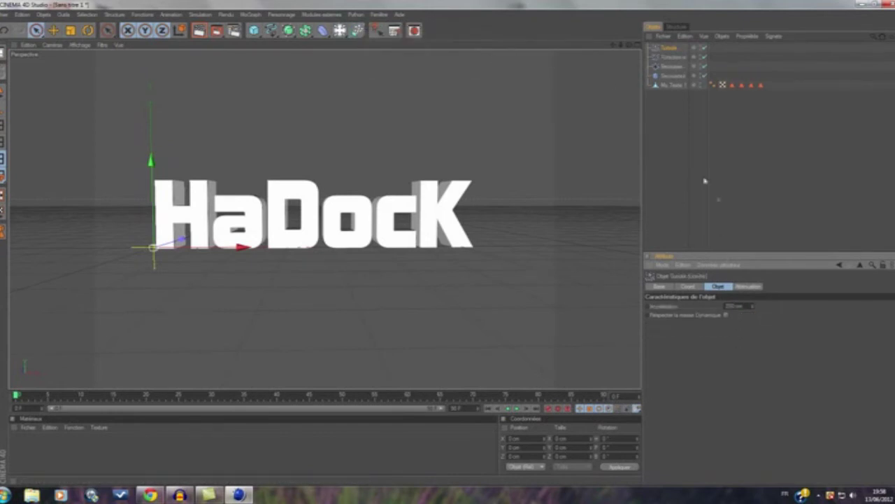
double_click(745, 306)
click(680, 76)
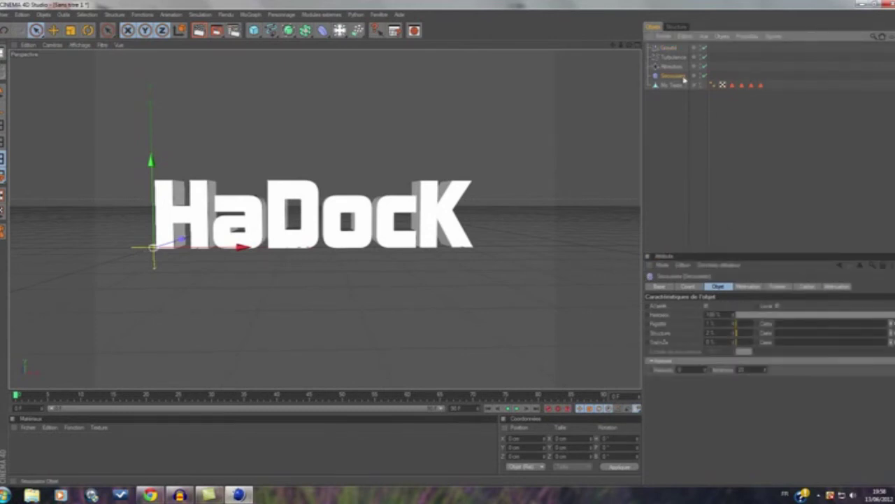
- Link Attraction, Turbulence and Gravité in Secousses' Forces list and nest Secousses under My Texte
click(783, 287)
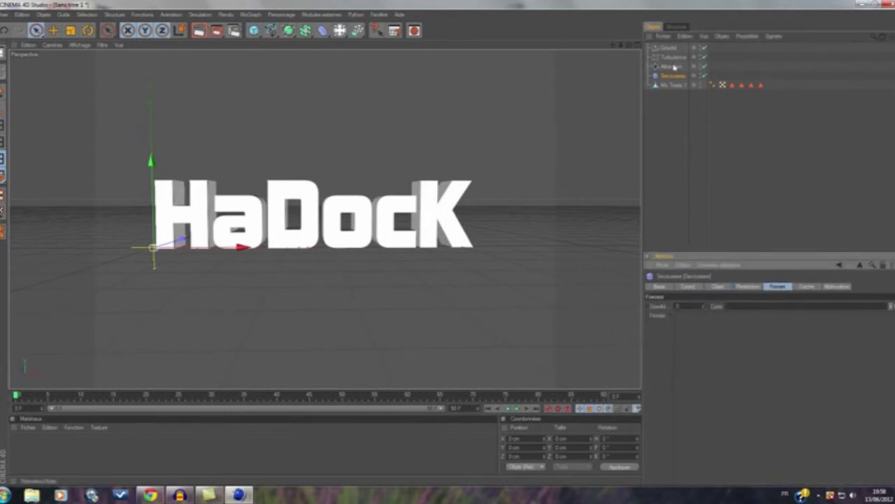
drag(673, 67, 693, 326)
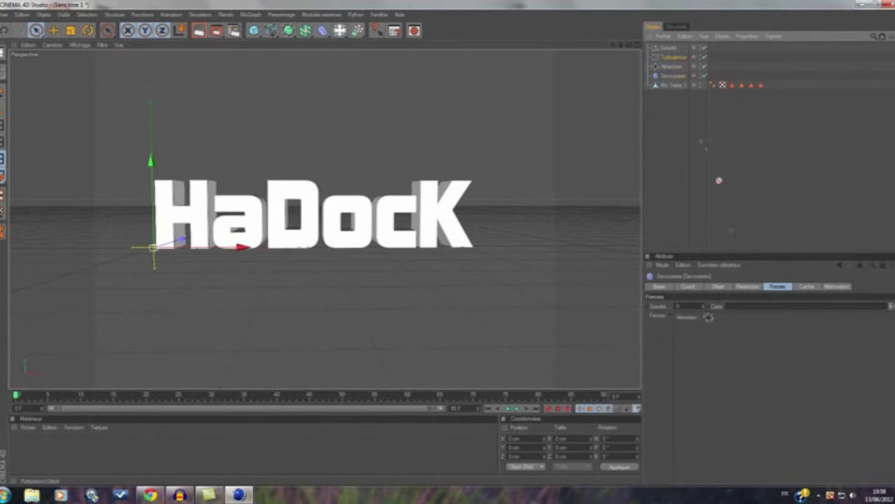
drag(709, 316, 707, 326)
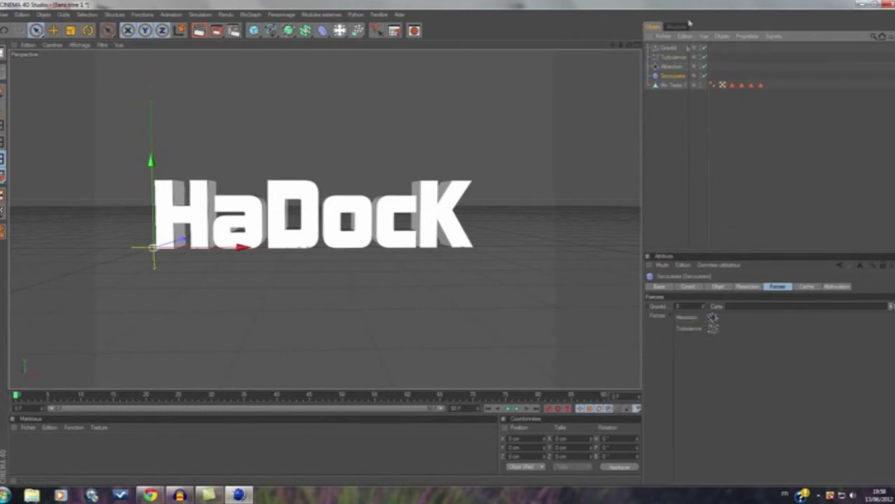
drag(673, 47, 702, 340)
drag(675, 89, 674, 87)
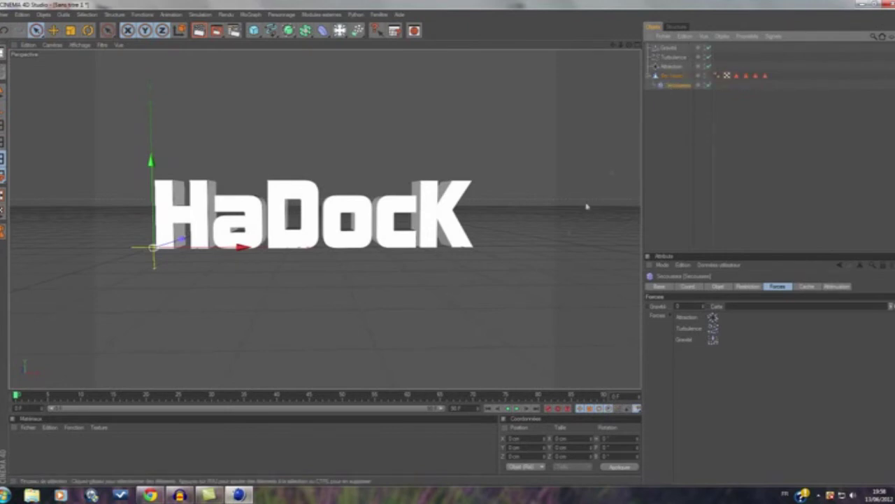
- Move the Attraction force along X to the middle of the text
click(668, 67)
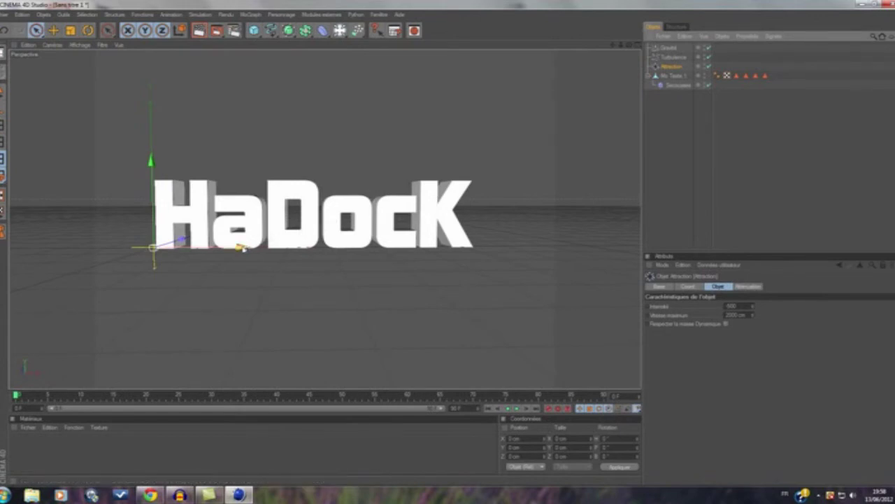
drag(239, 249, 405, 247)
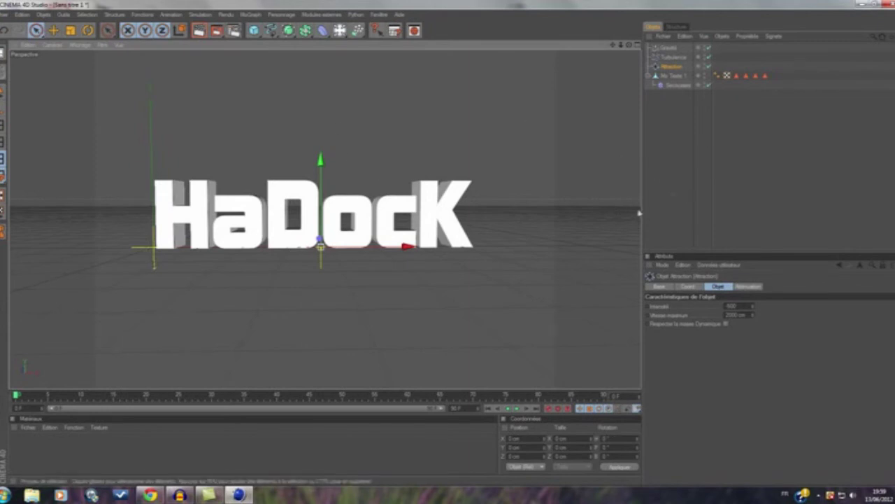
click(674, 85)
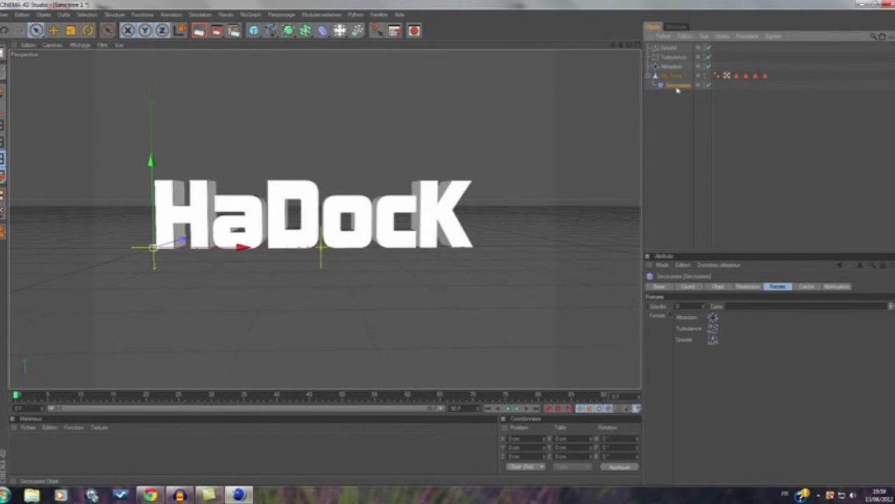
- Bake the Secousses jiggle simulation with Calculer in its Cache tab
click(806, 286)
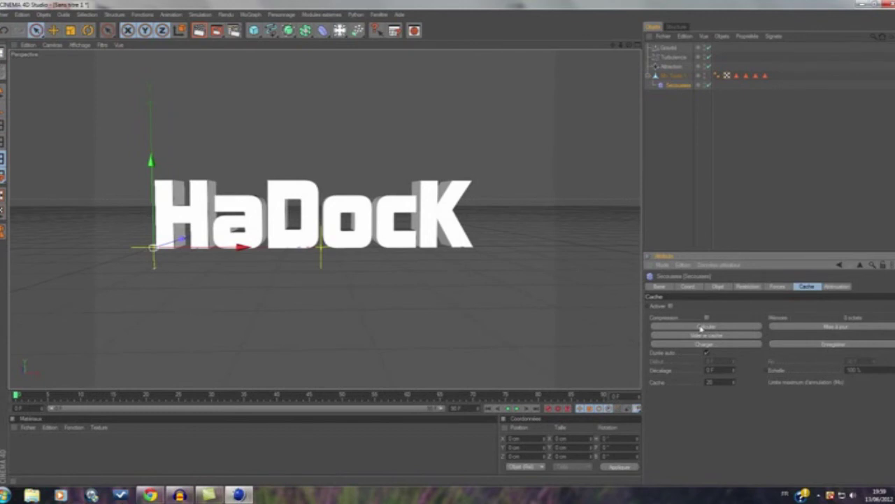
click(701, 327)
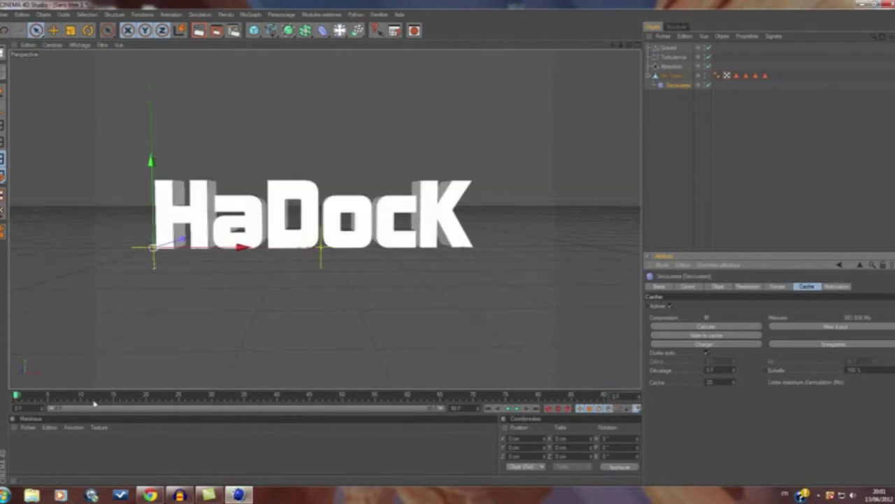
- Scrub the cached animation from frame 26 back toward the start and render an active-view preview
click(186, 396)
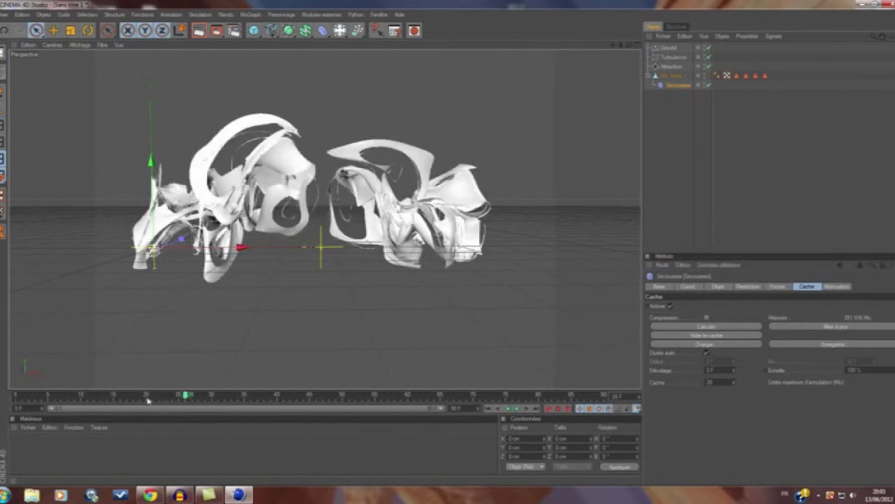
drag(148, 400, 102, 396)
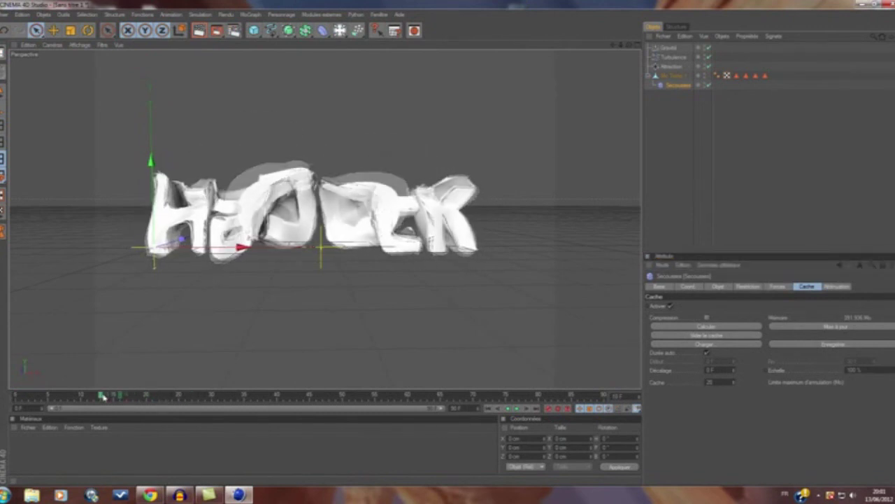
mouse_move(102, 396)
mouse_down()
mouse_move(17, 396)
mouse_move(310, 396)
mouse_up()
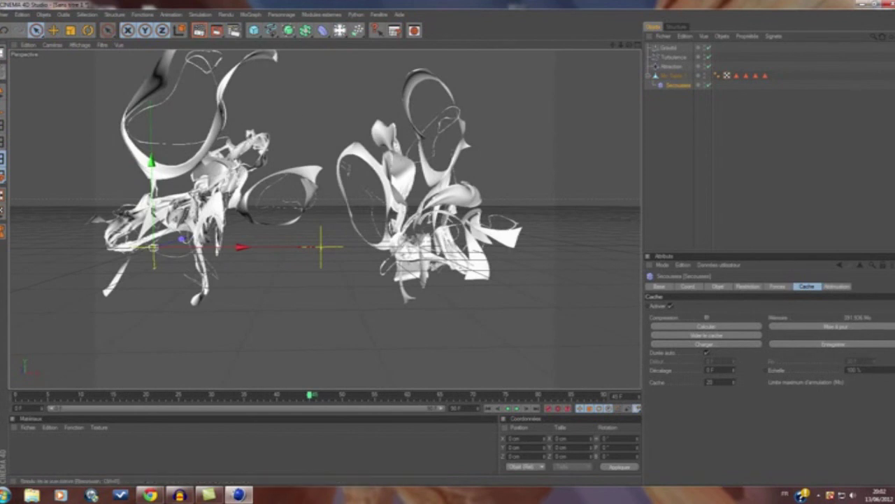
click(200, 30)
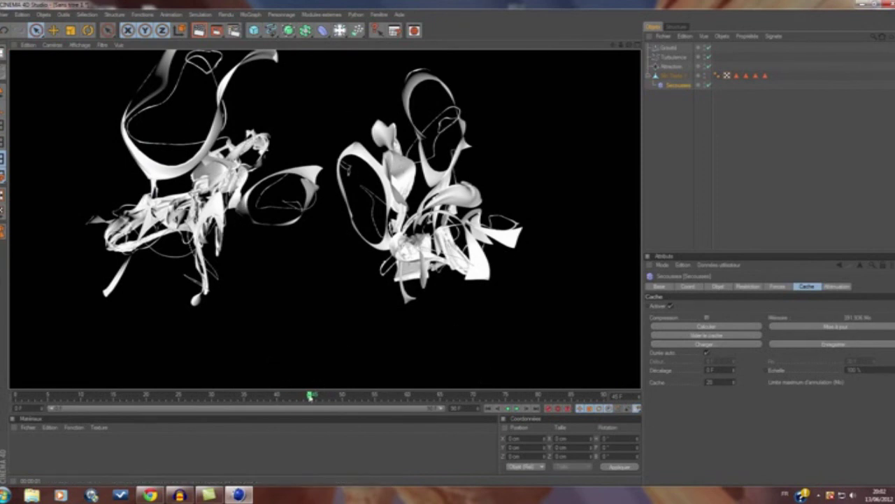
mouse_move(310, 396)
mouse_down()
mouse_move(15, 396)
mouse_move(427, 373)
mouse_move(258, 396)
mouse_move(90, 388)
mouse_move(16, 395)
mouse_move(259, 370)
mouse_move(274, 358)
mouse_up()
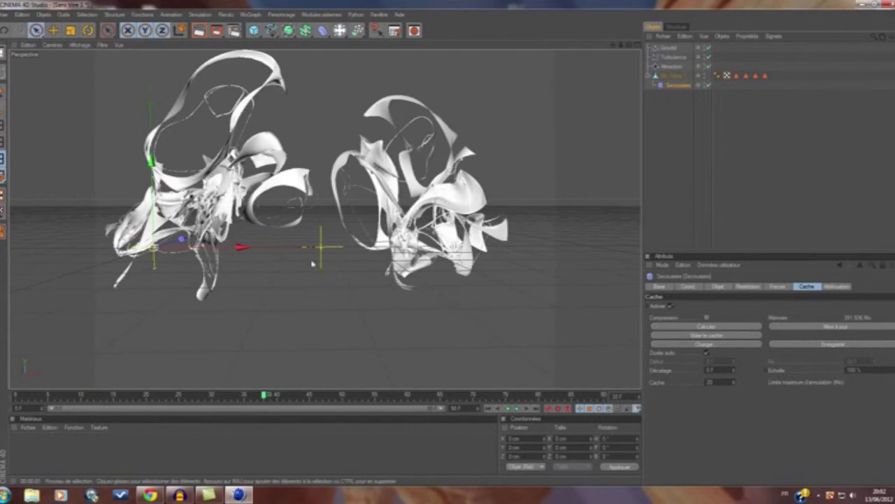